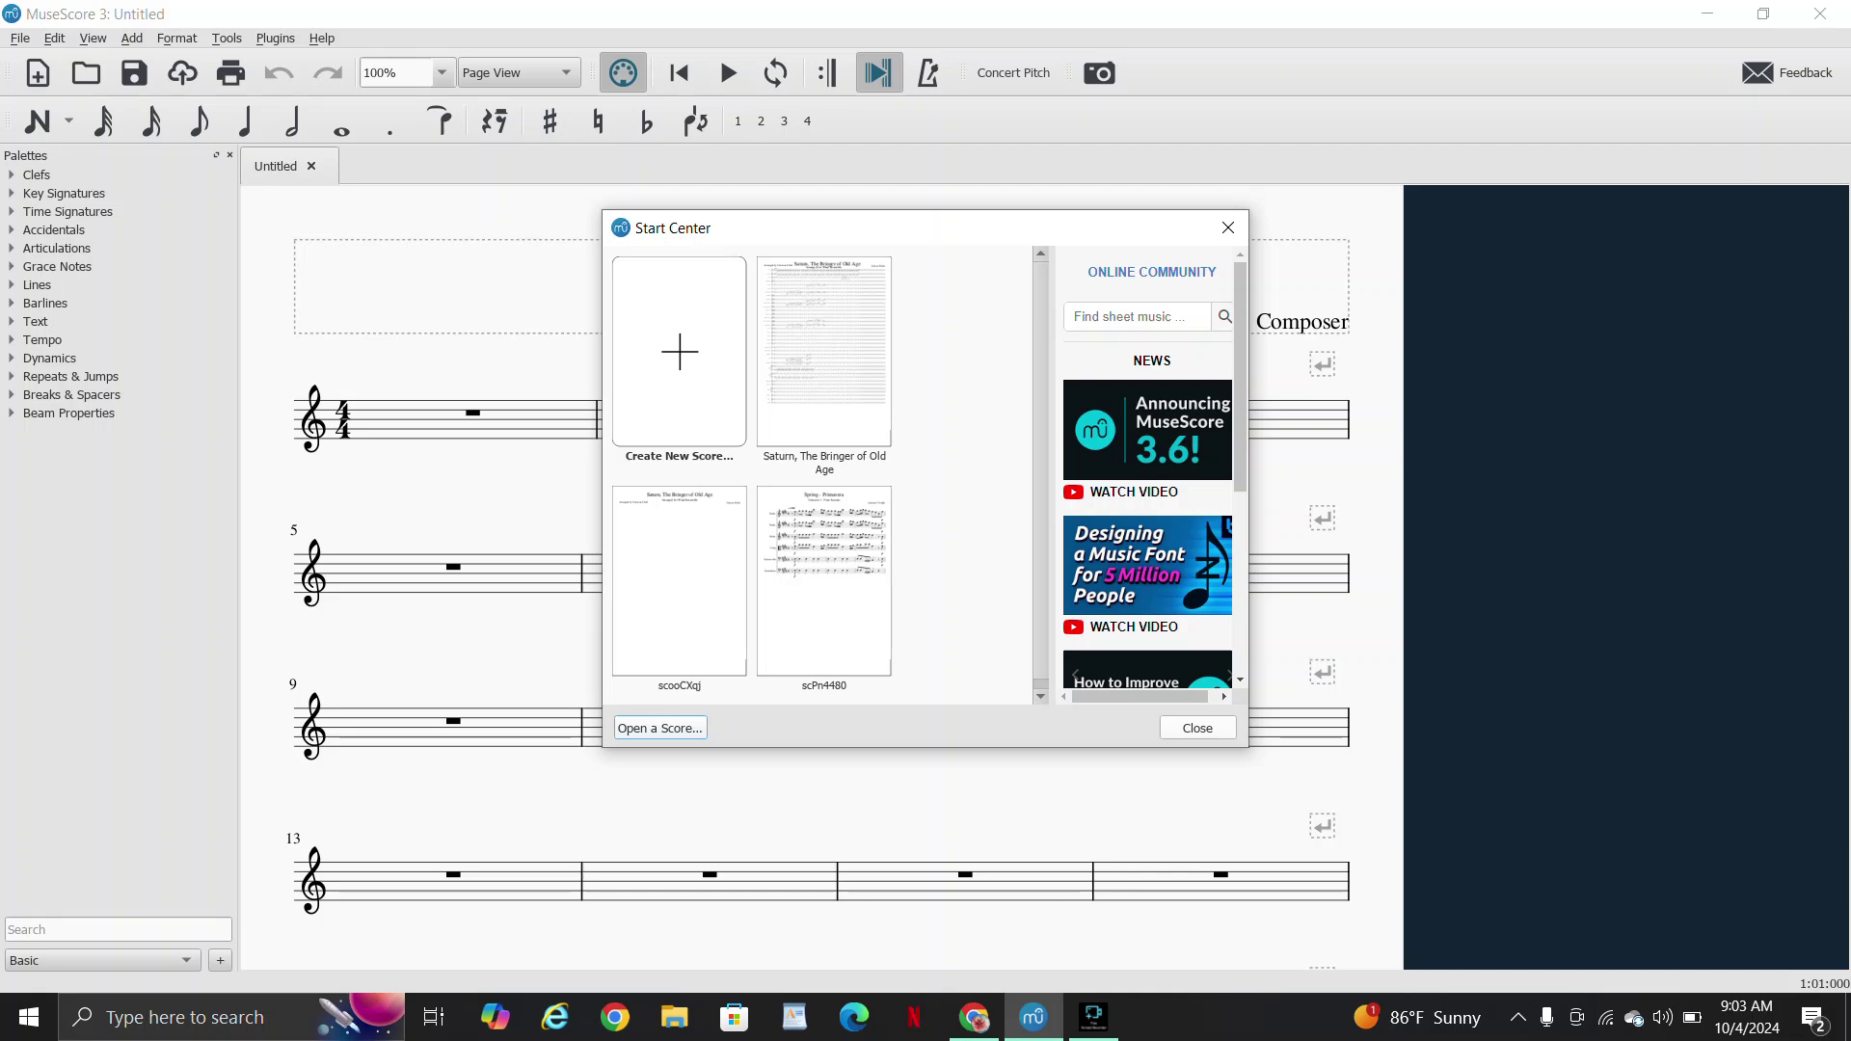
Look over the IMSLP page of Mozart's K.296 in Chrome, then come back to MuseScore
{"action": "key", "text": "alt+Tab"}
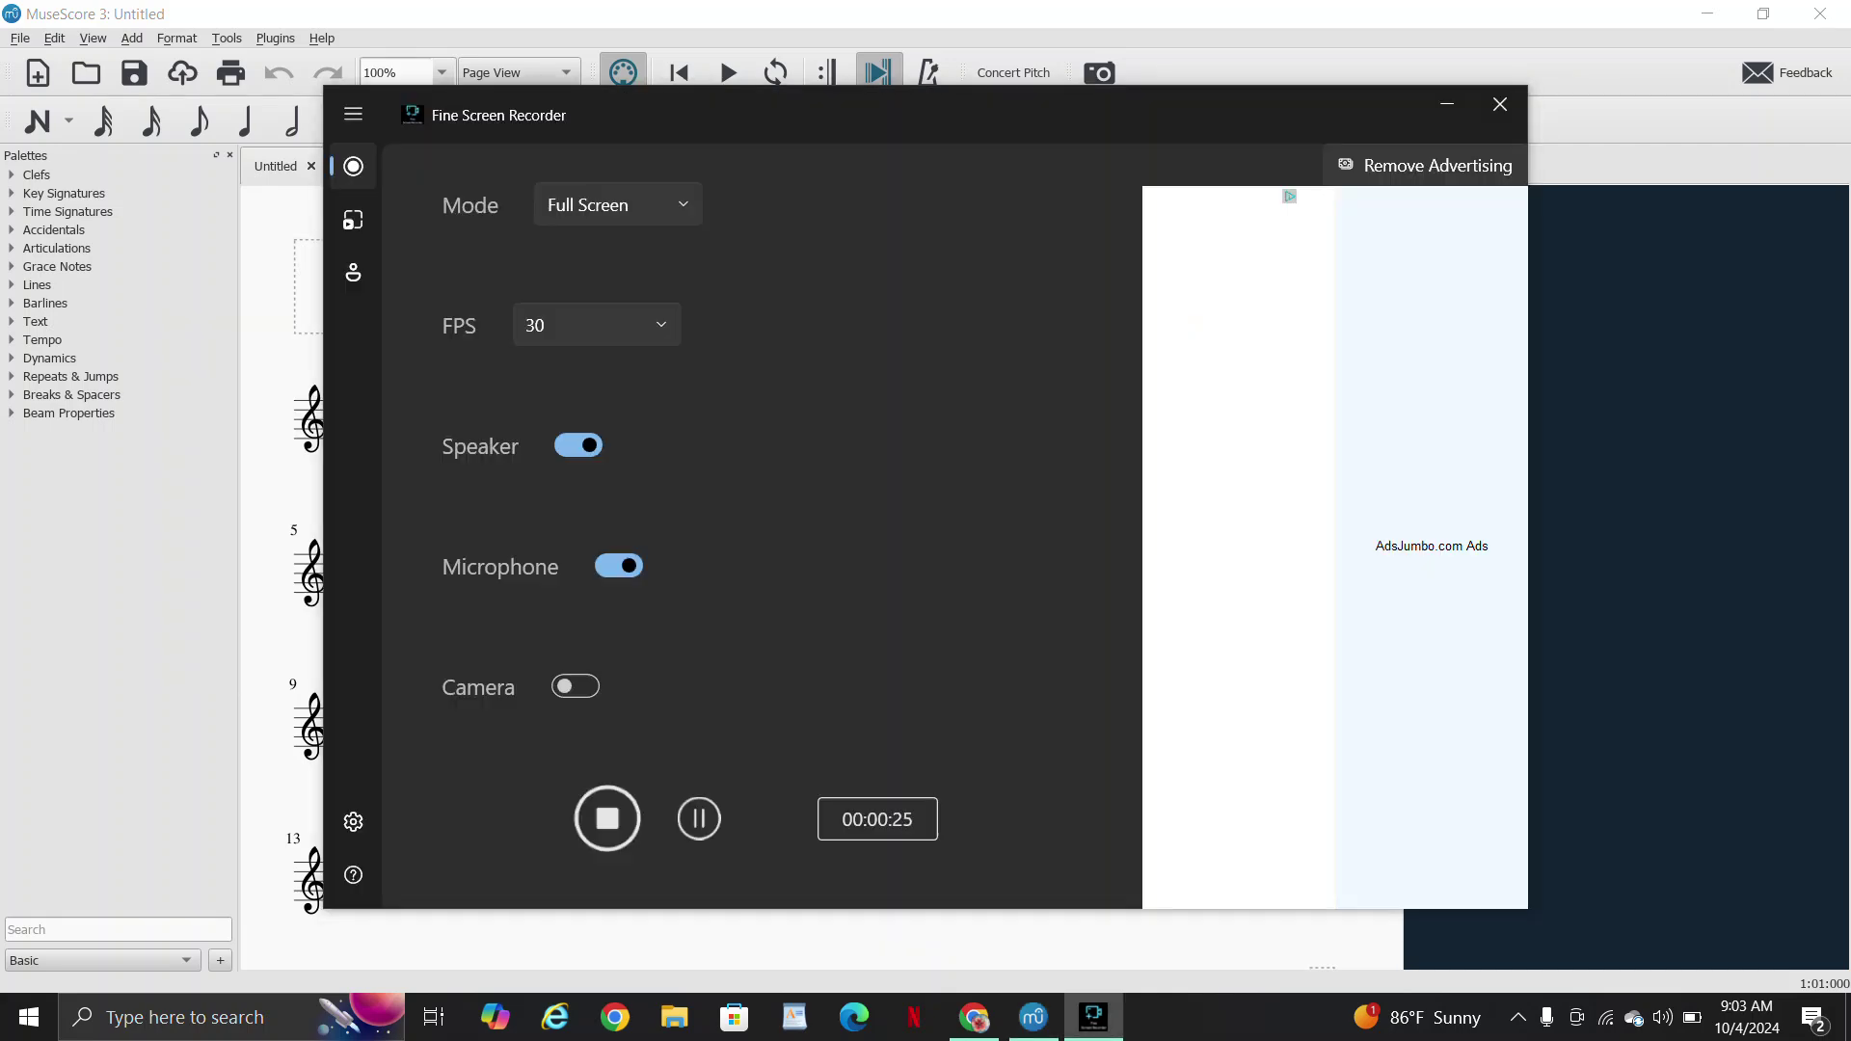
{"action": "key", "text": "alt+Tab"}
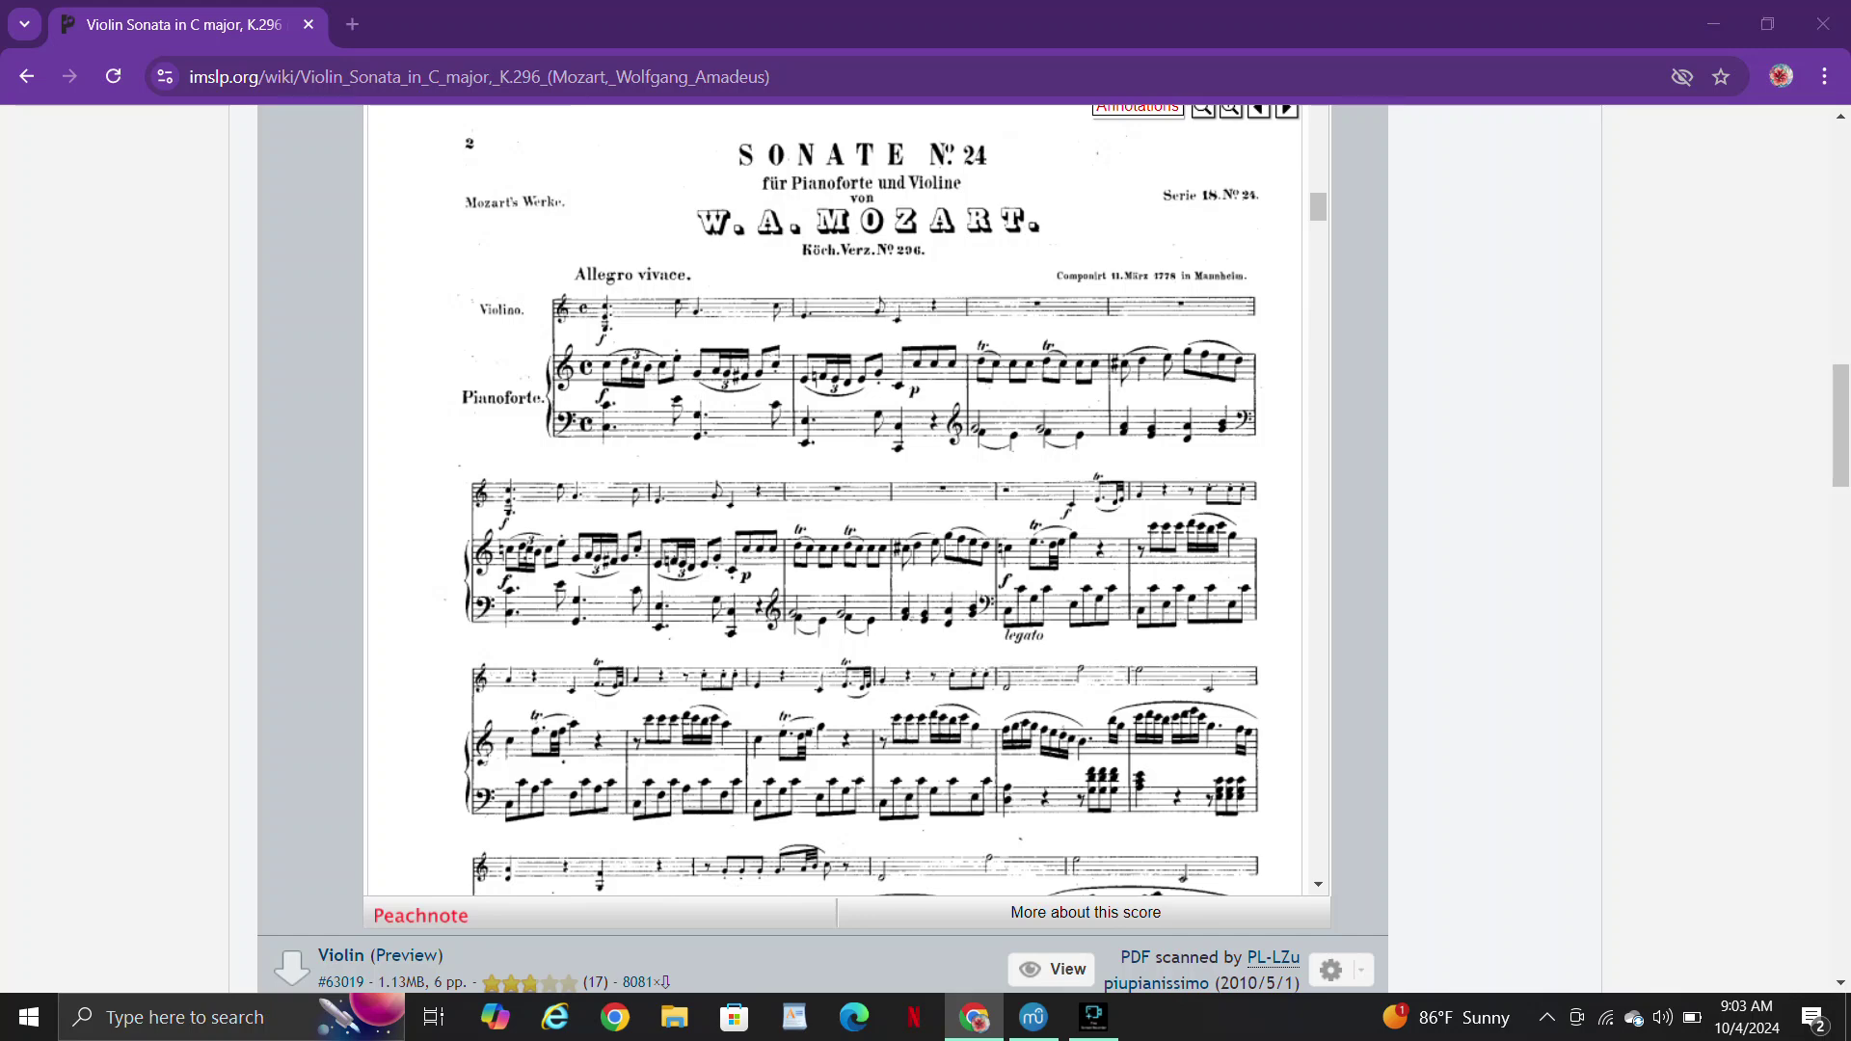
{"action": "key", "text": "alt+Tab"}
{"action": "key", "text": "alt+Tab"}
{"action": "key", "text": "alt+Tab"}
{"action": "key", "text": "alt+Tab"}
{"action": "key", "text": "alt+Tab"}
{"action": "key", "text": "alt+Tab"}
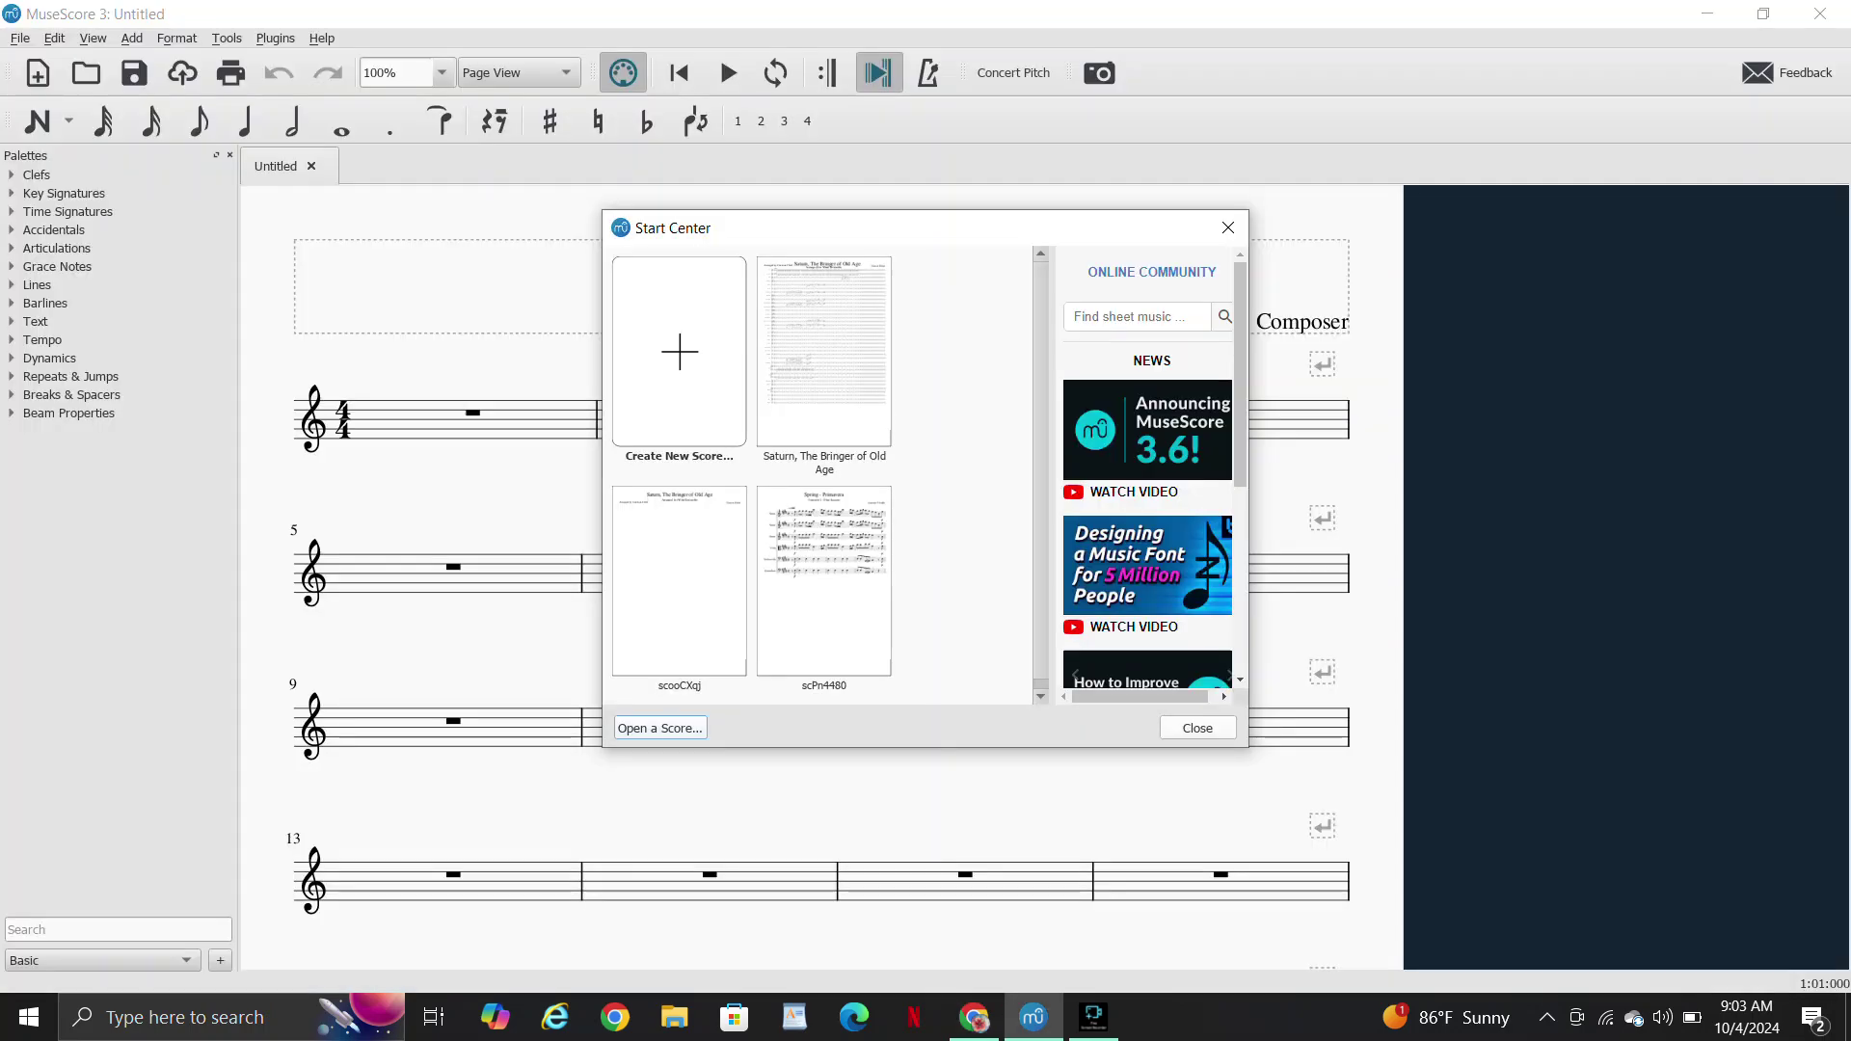
Start a new score titled 'Violin Sonata in C Major' with subtitle 'K. 296'
{"action": "key", "text": "Return"}
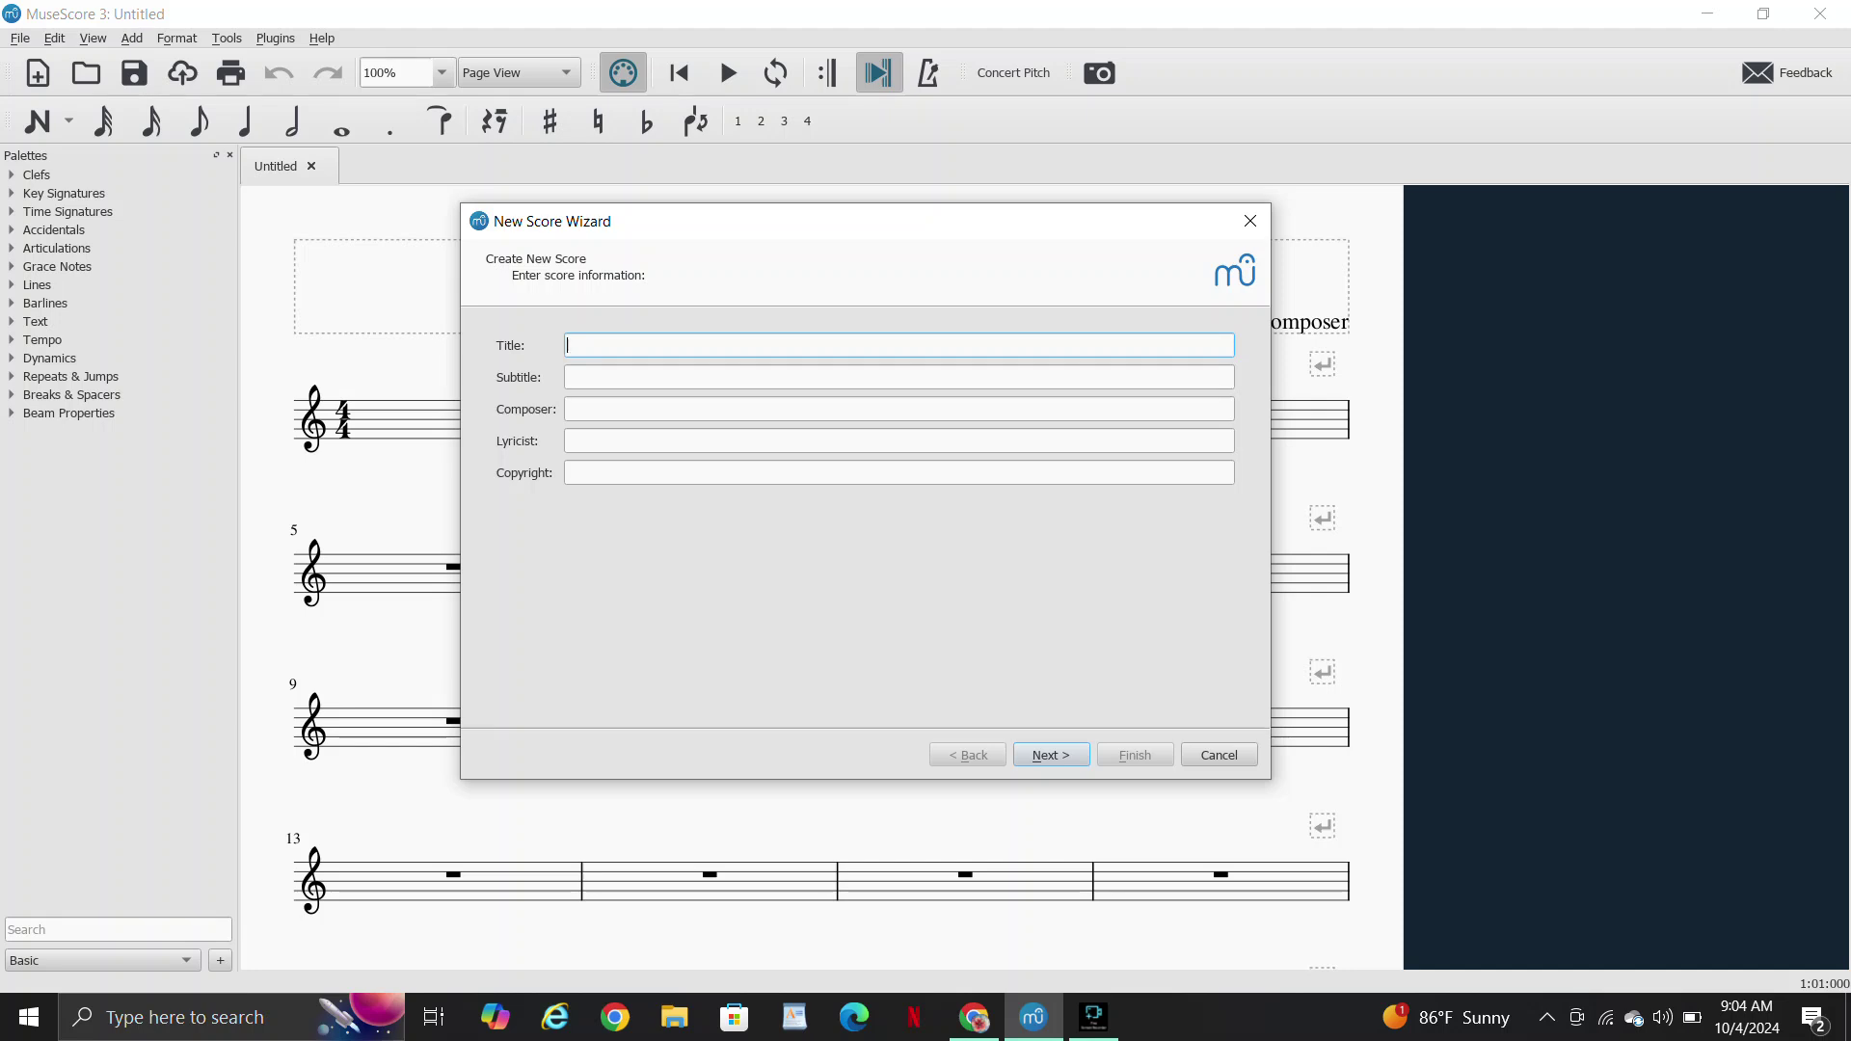
{"action": "type", "text": "Violin"}
{"action": "type", "text": " Sonat"}
{"action": "type", "text": "a in C M"}
{"action": "type", "text": "ajo"}
{"action": "type", "text": "K."}
{"action": "key", "text": "alt+Tab"}
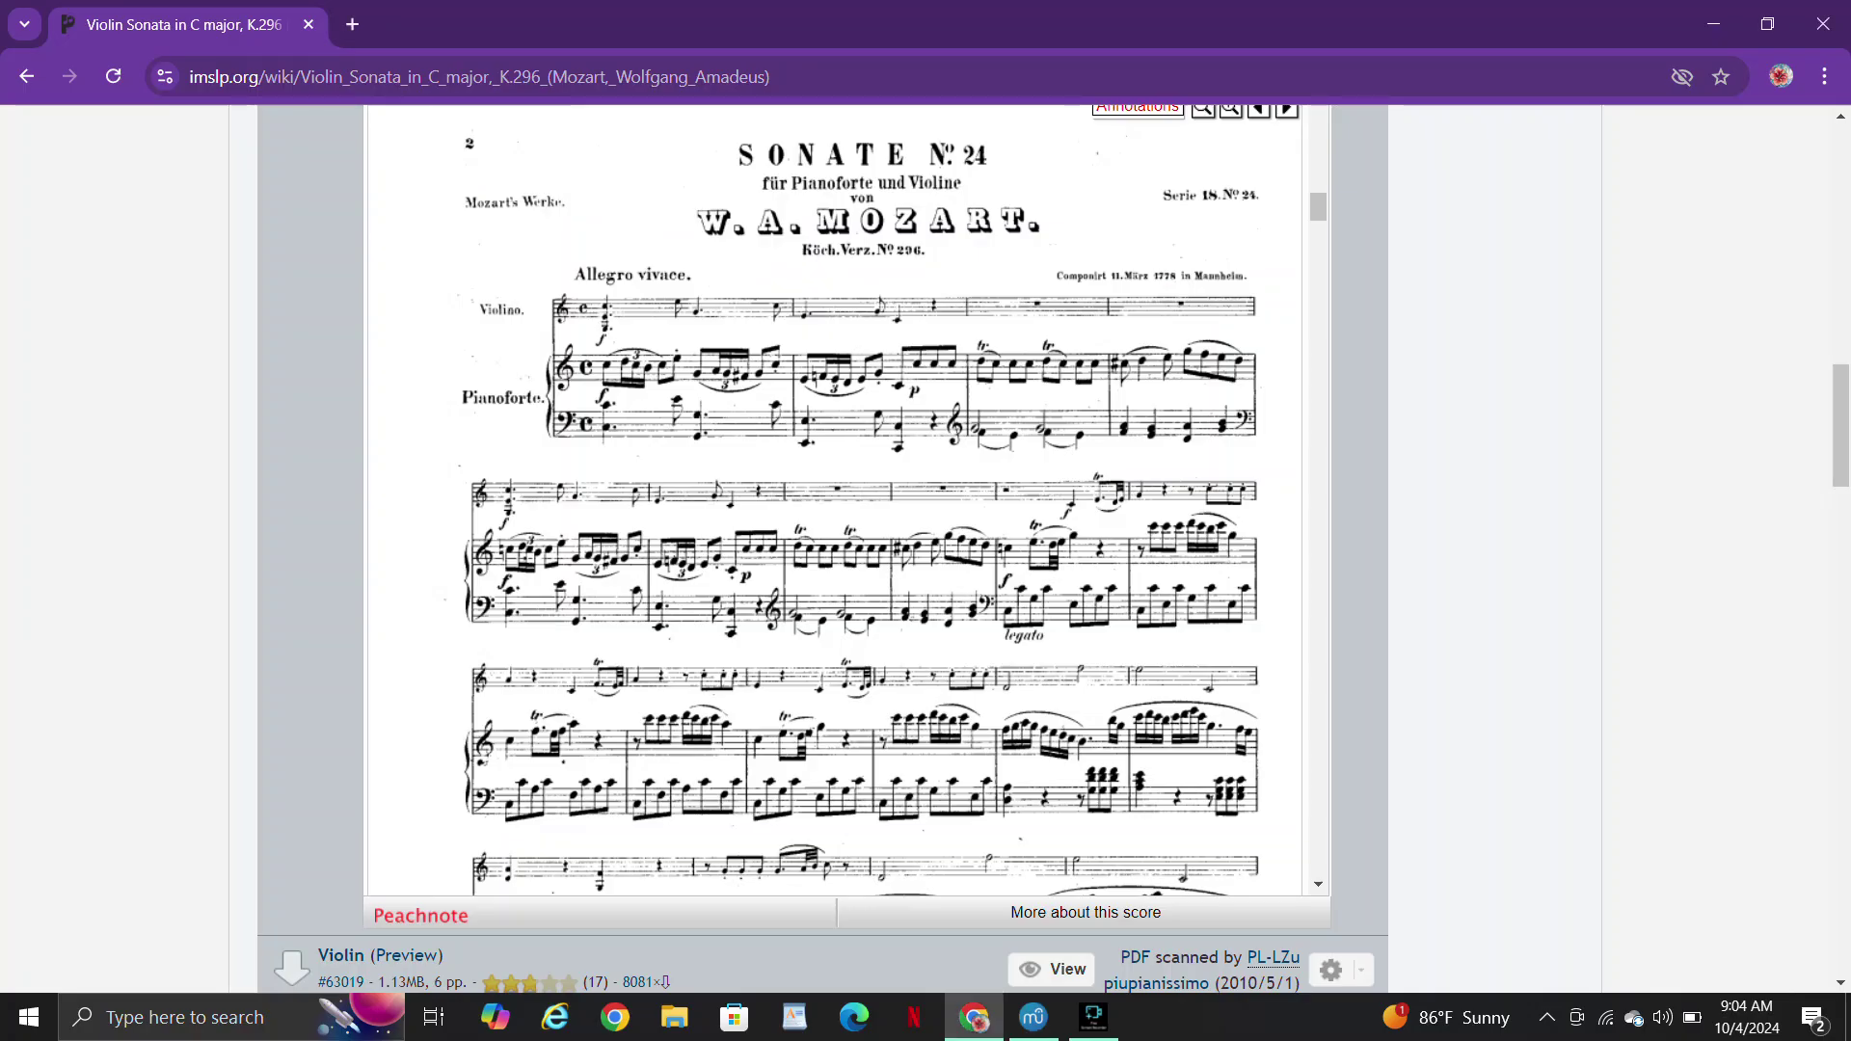
{"action": "key", "text": "alt+Tab"}
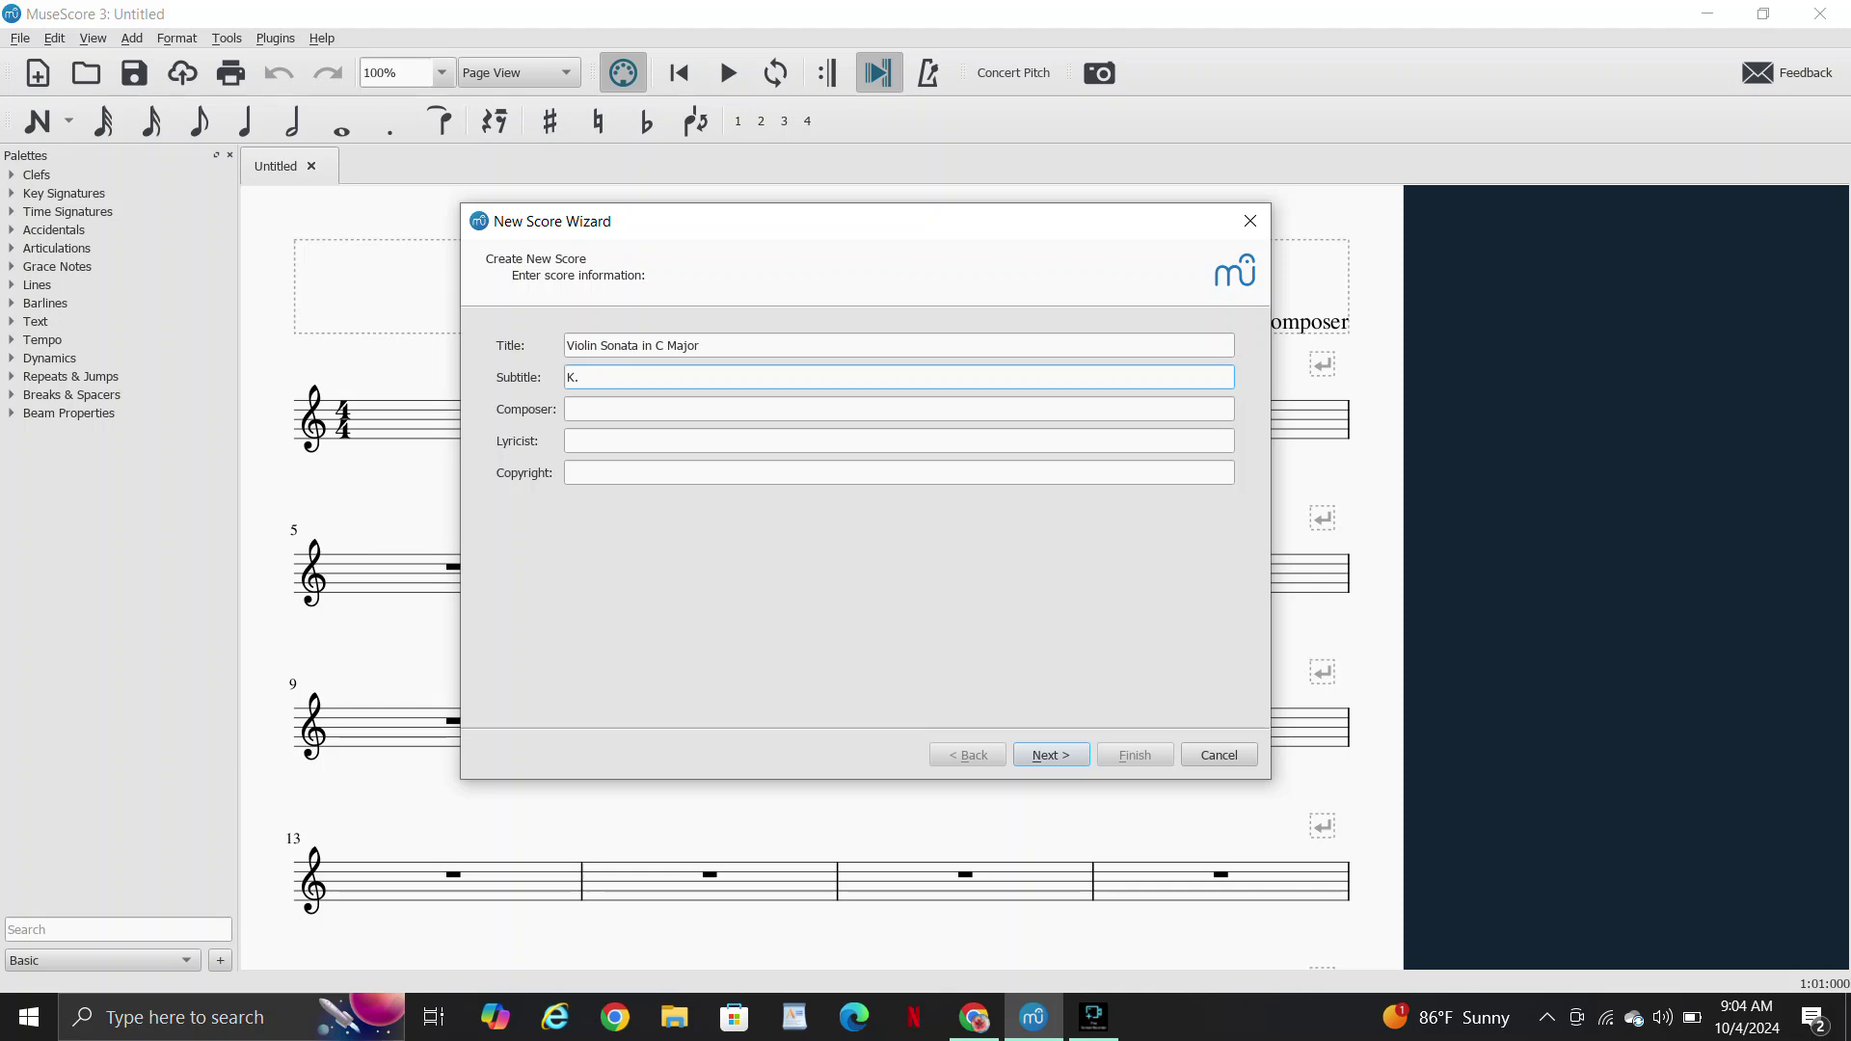
{"action": "type", "text": "296"}
{"action": "key", "text": "Left"}
{"action": "key", "text": "BackSpace"}
Enter 'W. A. Mozart' as composer and advance to the template page
{"action": "type", "text": "W. A"}
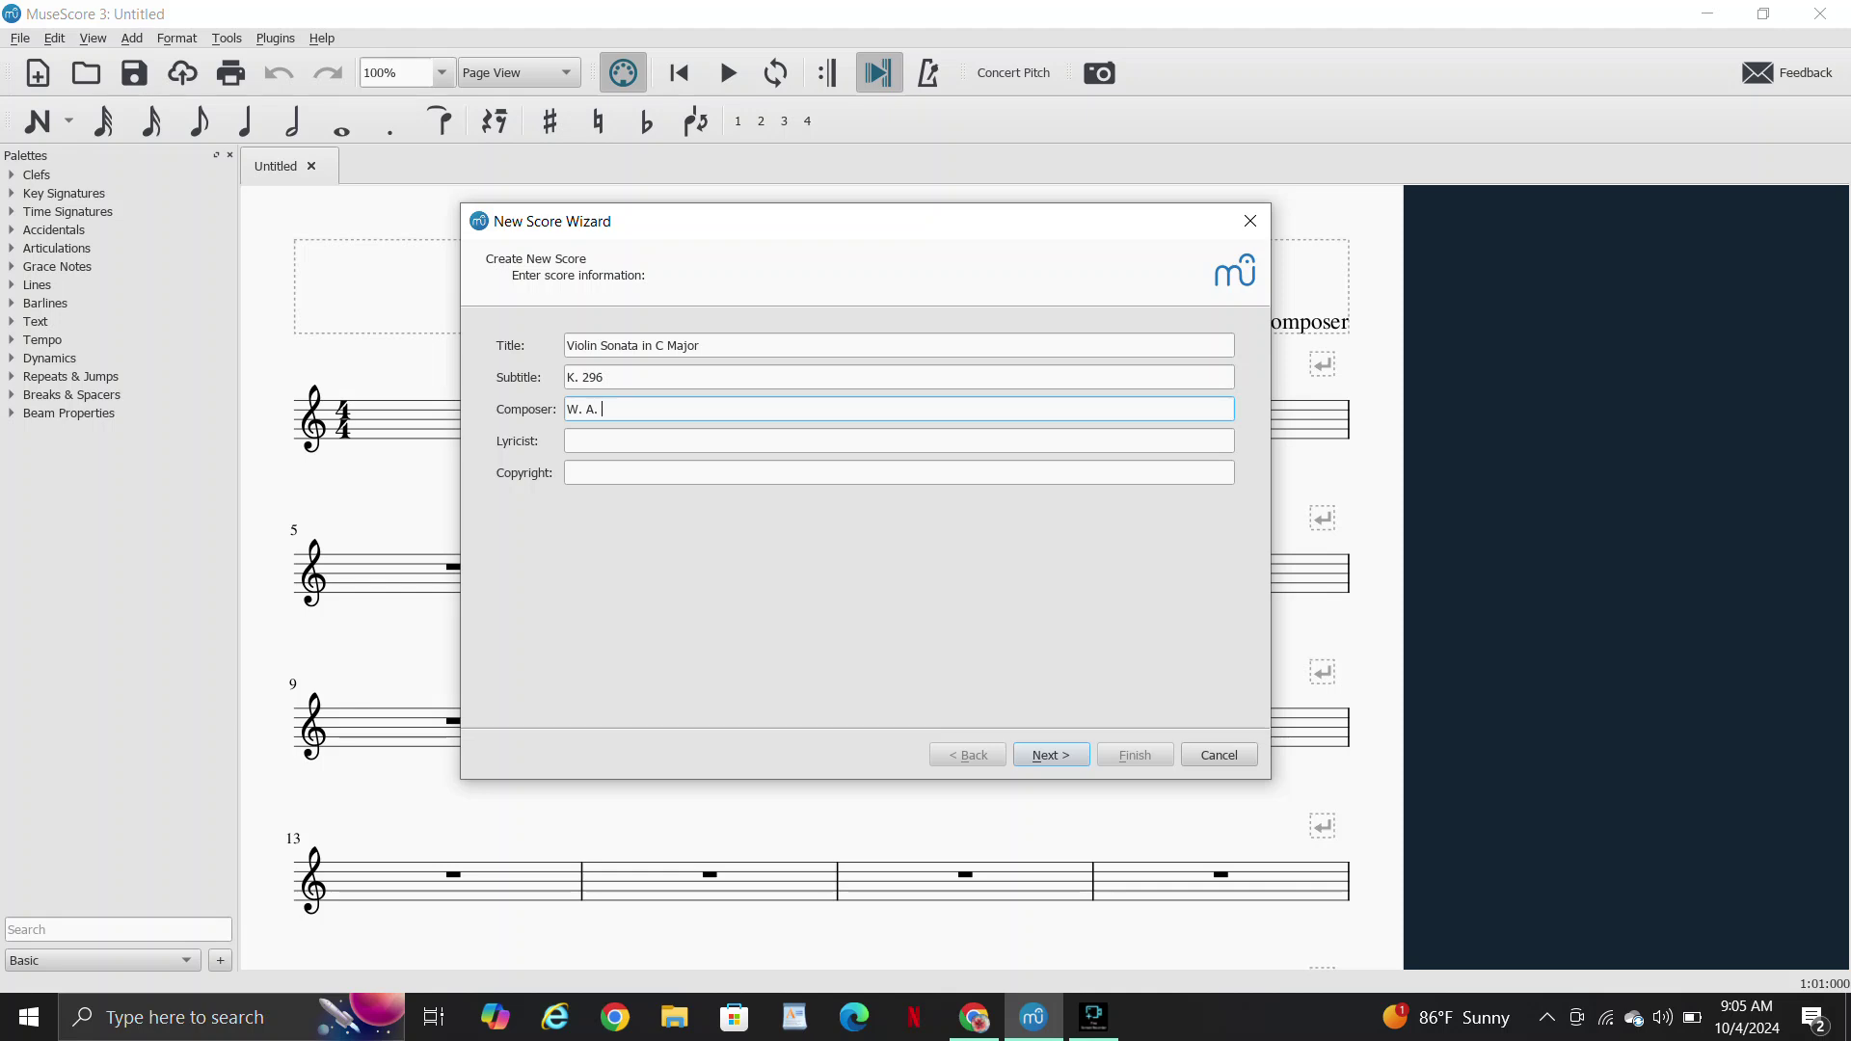
{"action": "type", "text": ". Mozart"}
{"action": "left_click", "coordinate": [569, 441]}
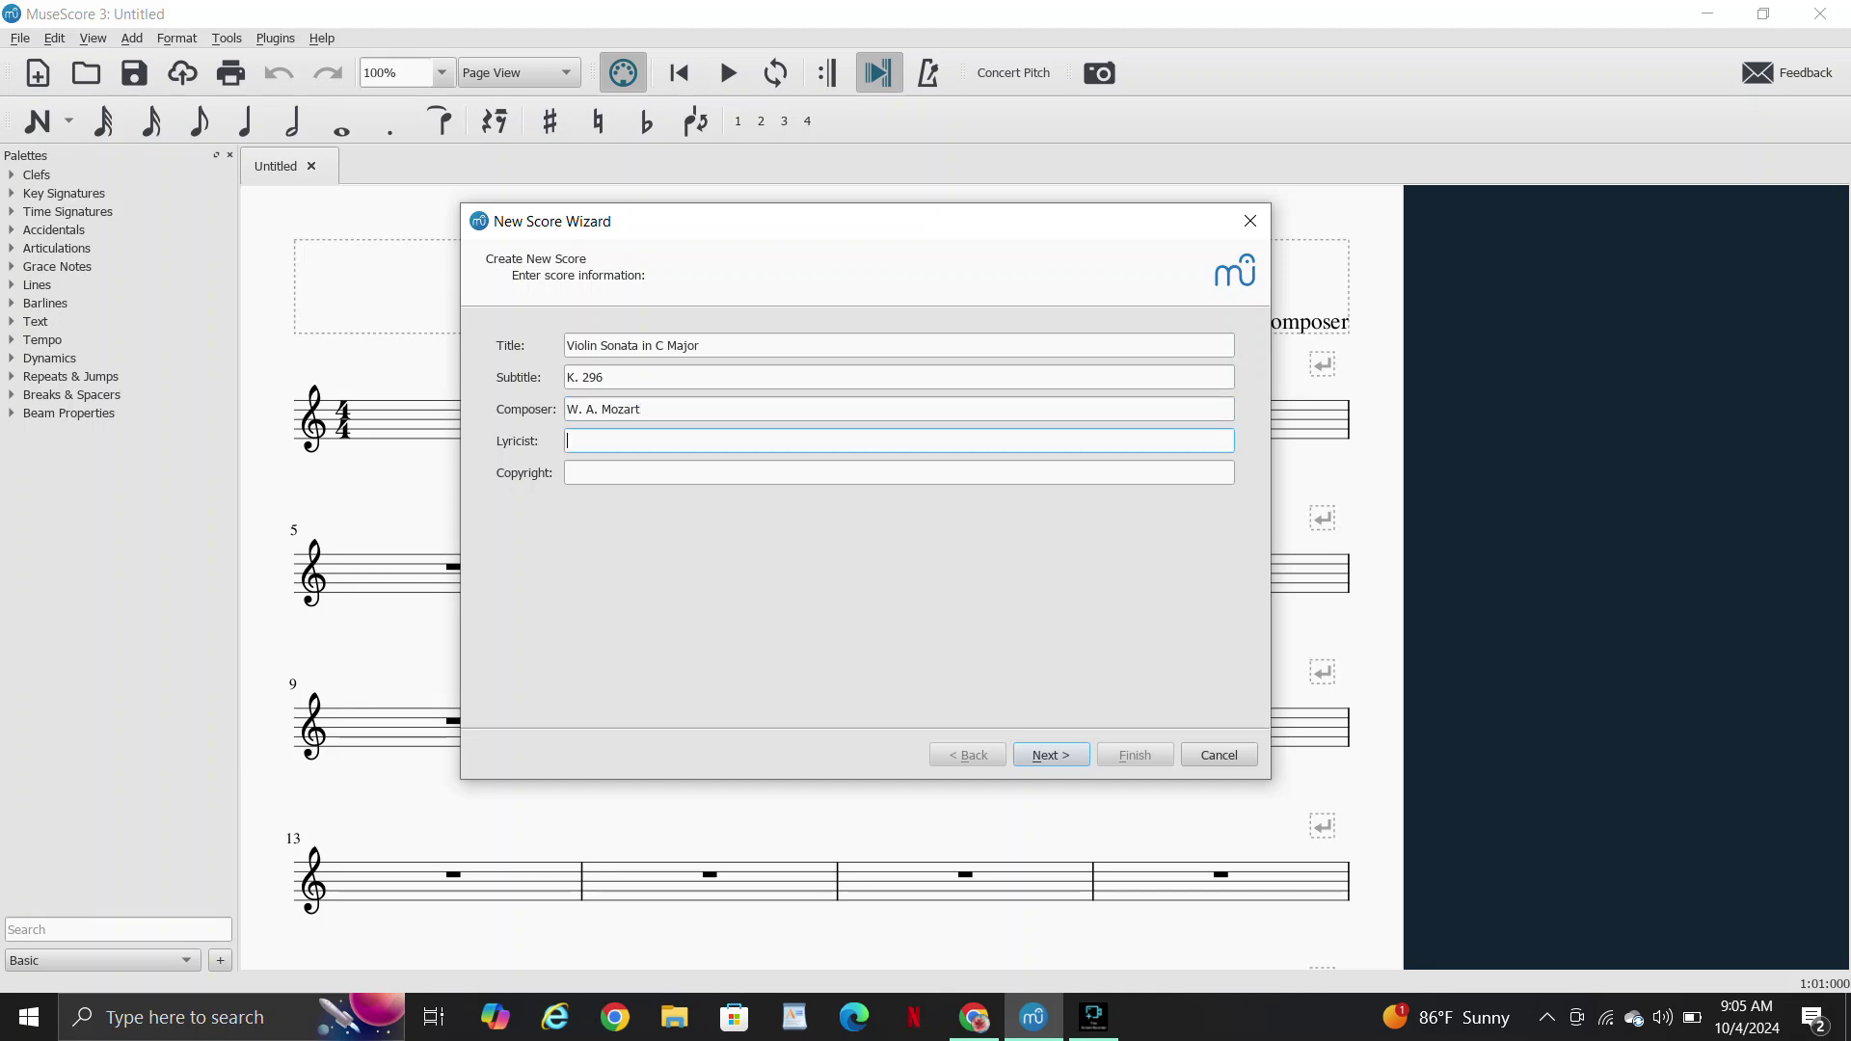
{"action": "key", "text": "Return"}
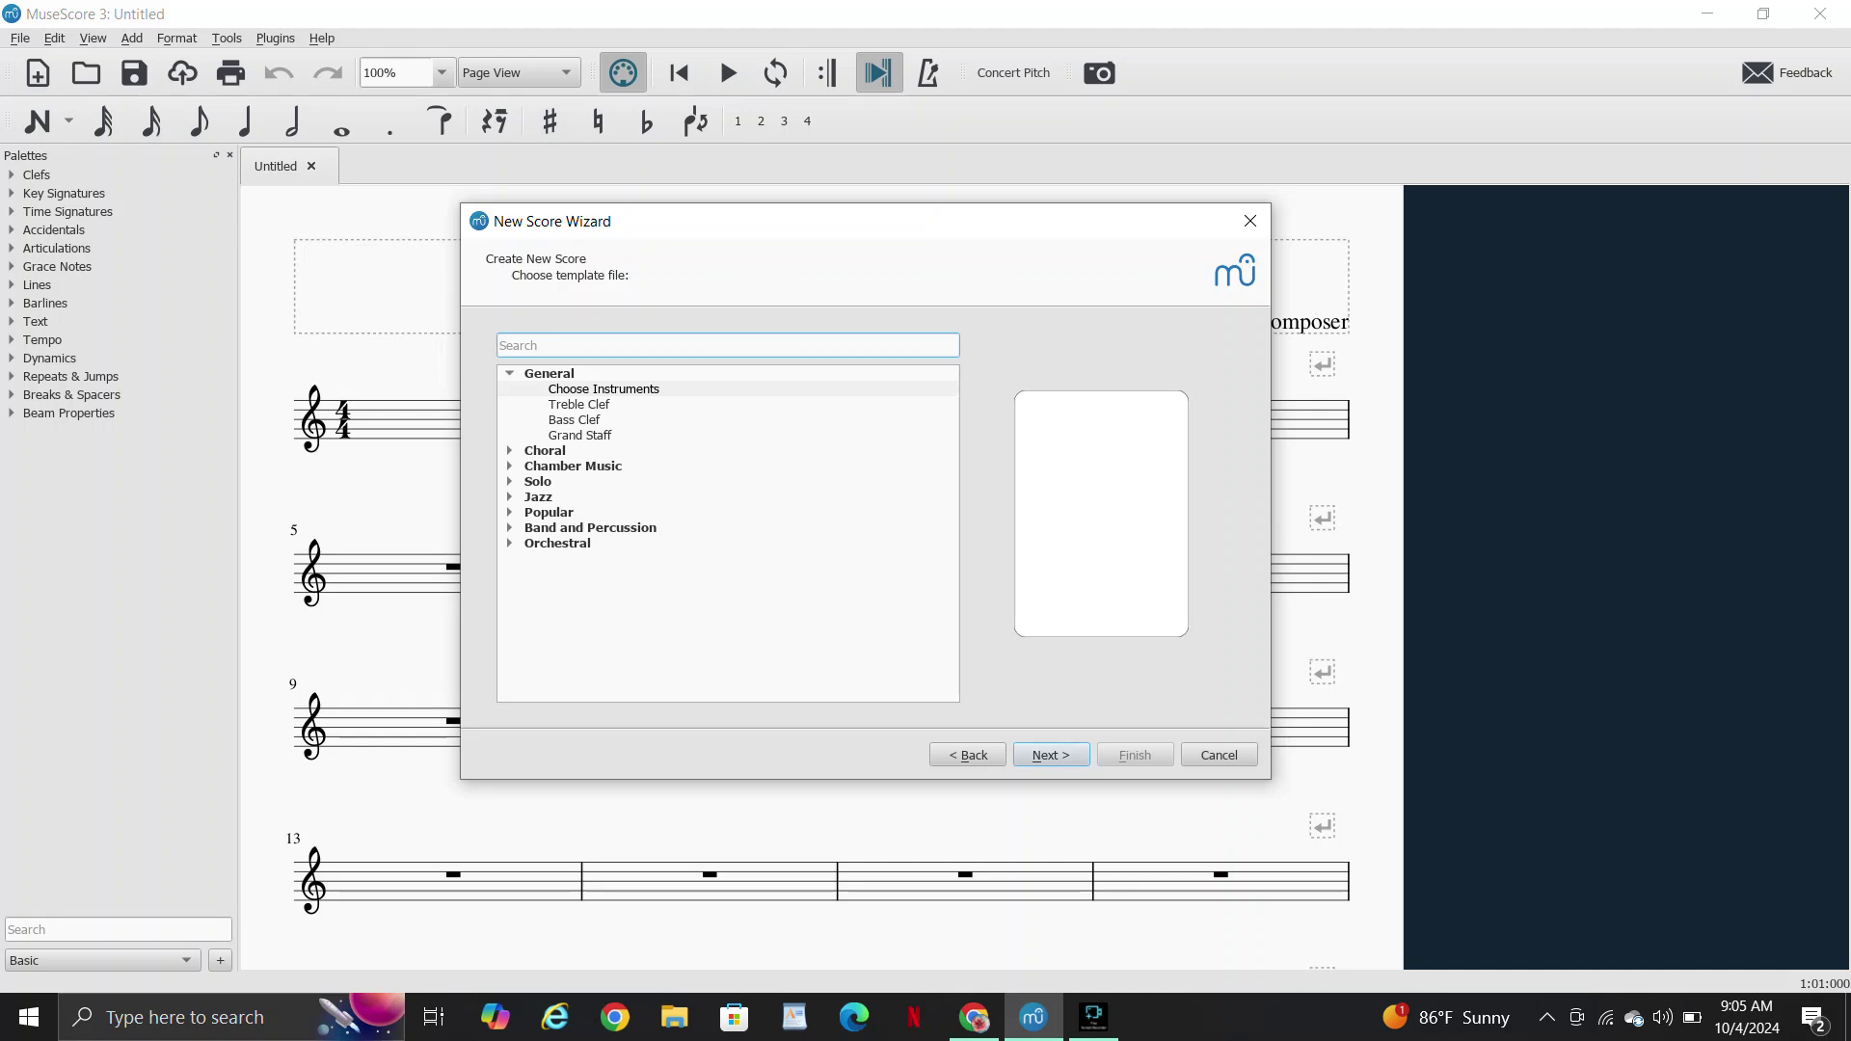
Choose instruments individually, adding Violin from Strings – Bowed and Piano from Keyboards
{"action": "key", "text": "Tab"}
{"action": "key", "text": "Return"}
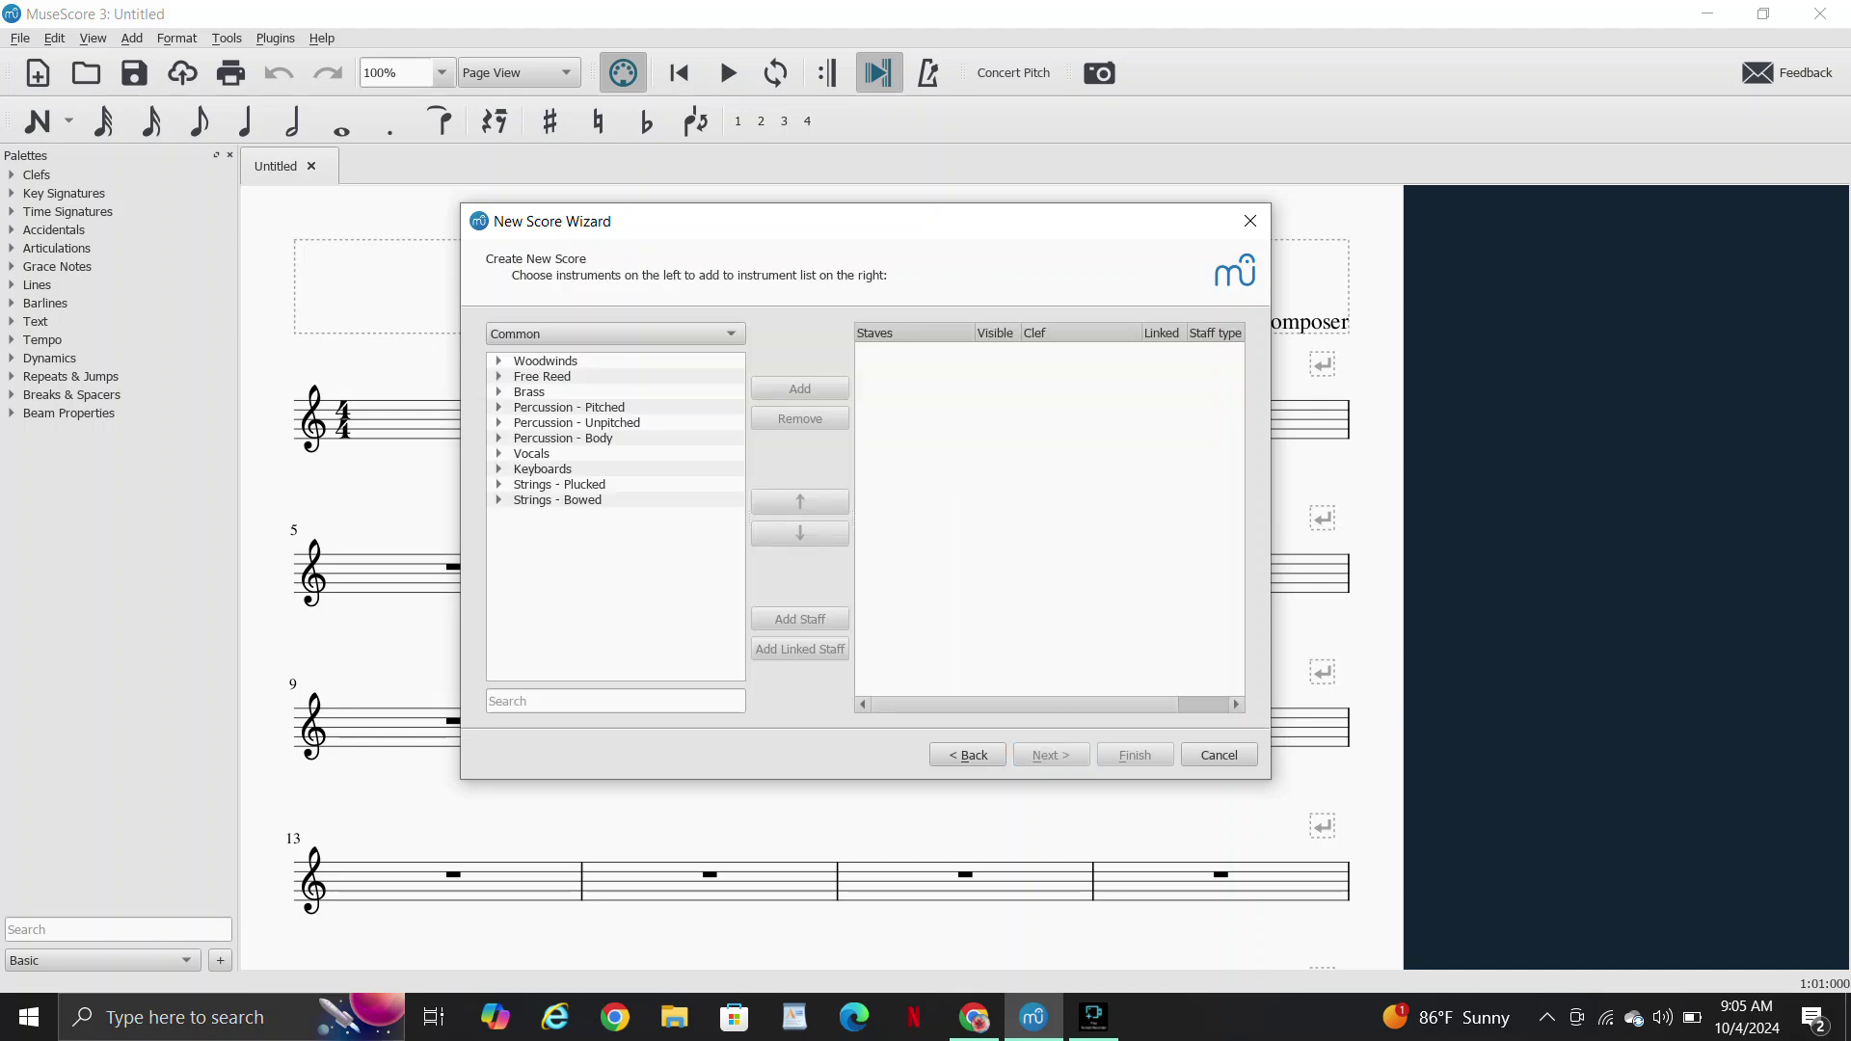
{"action": "key", "text": "Right"}
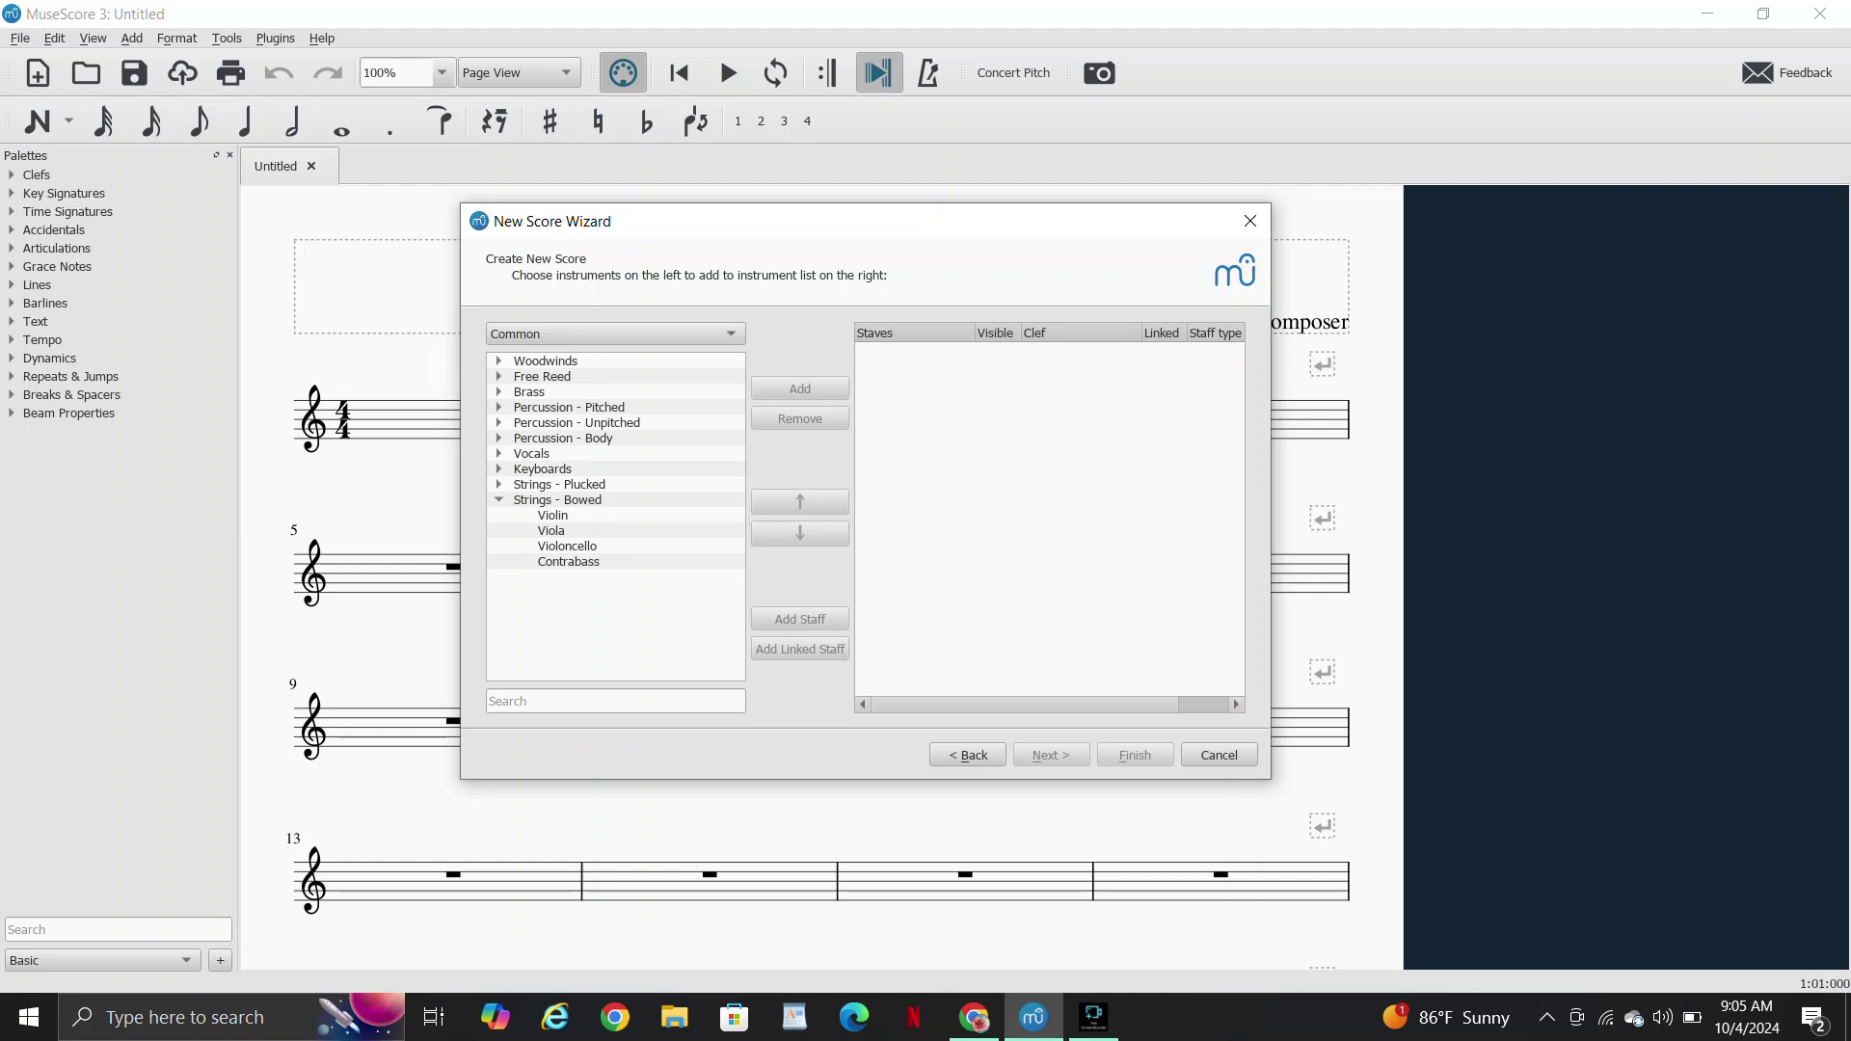
{"action": "key", "text": "Down"}
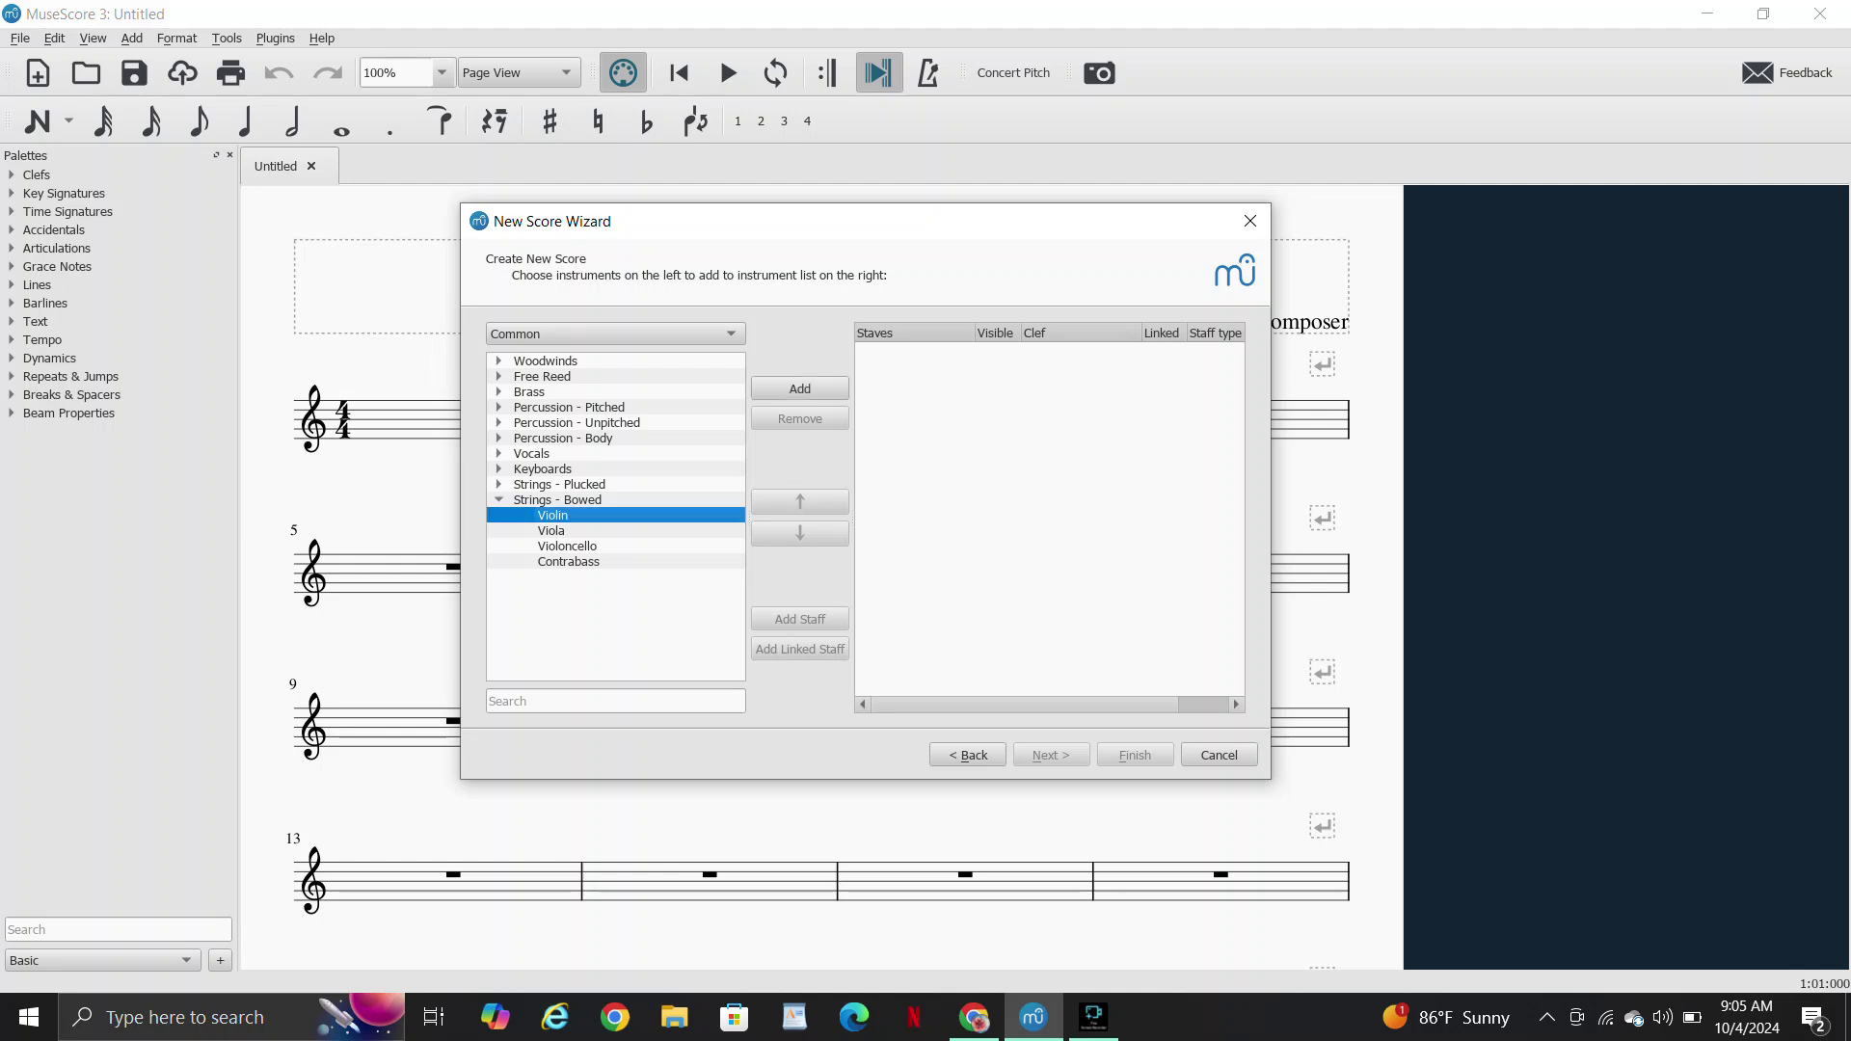
{"action": "key", "text": "Return"}
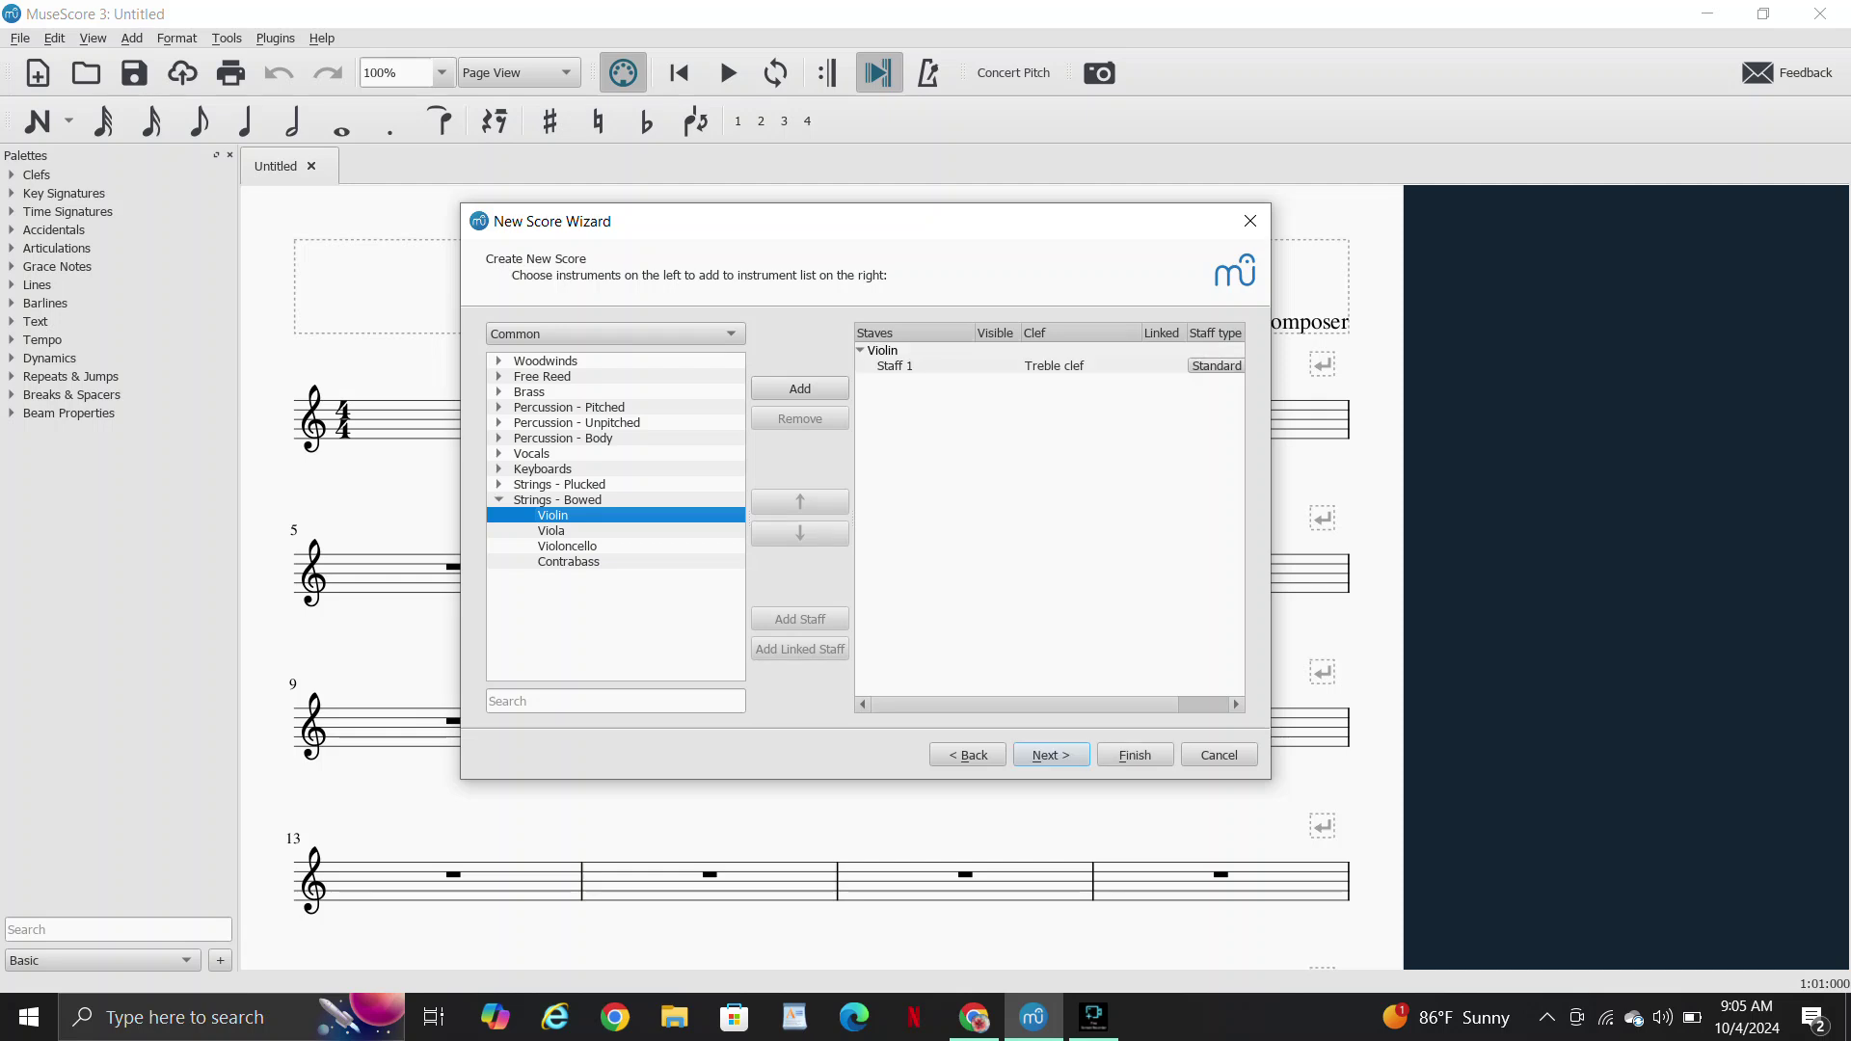
{"action": "key", "text": "Left"}
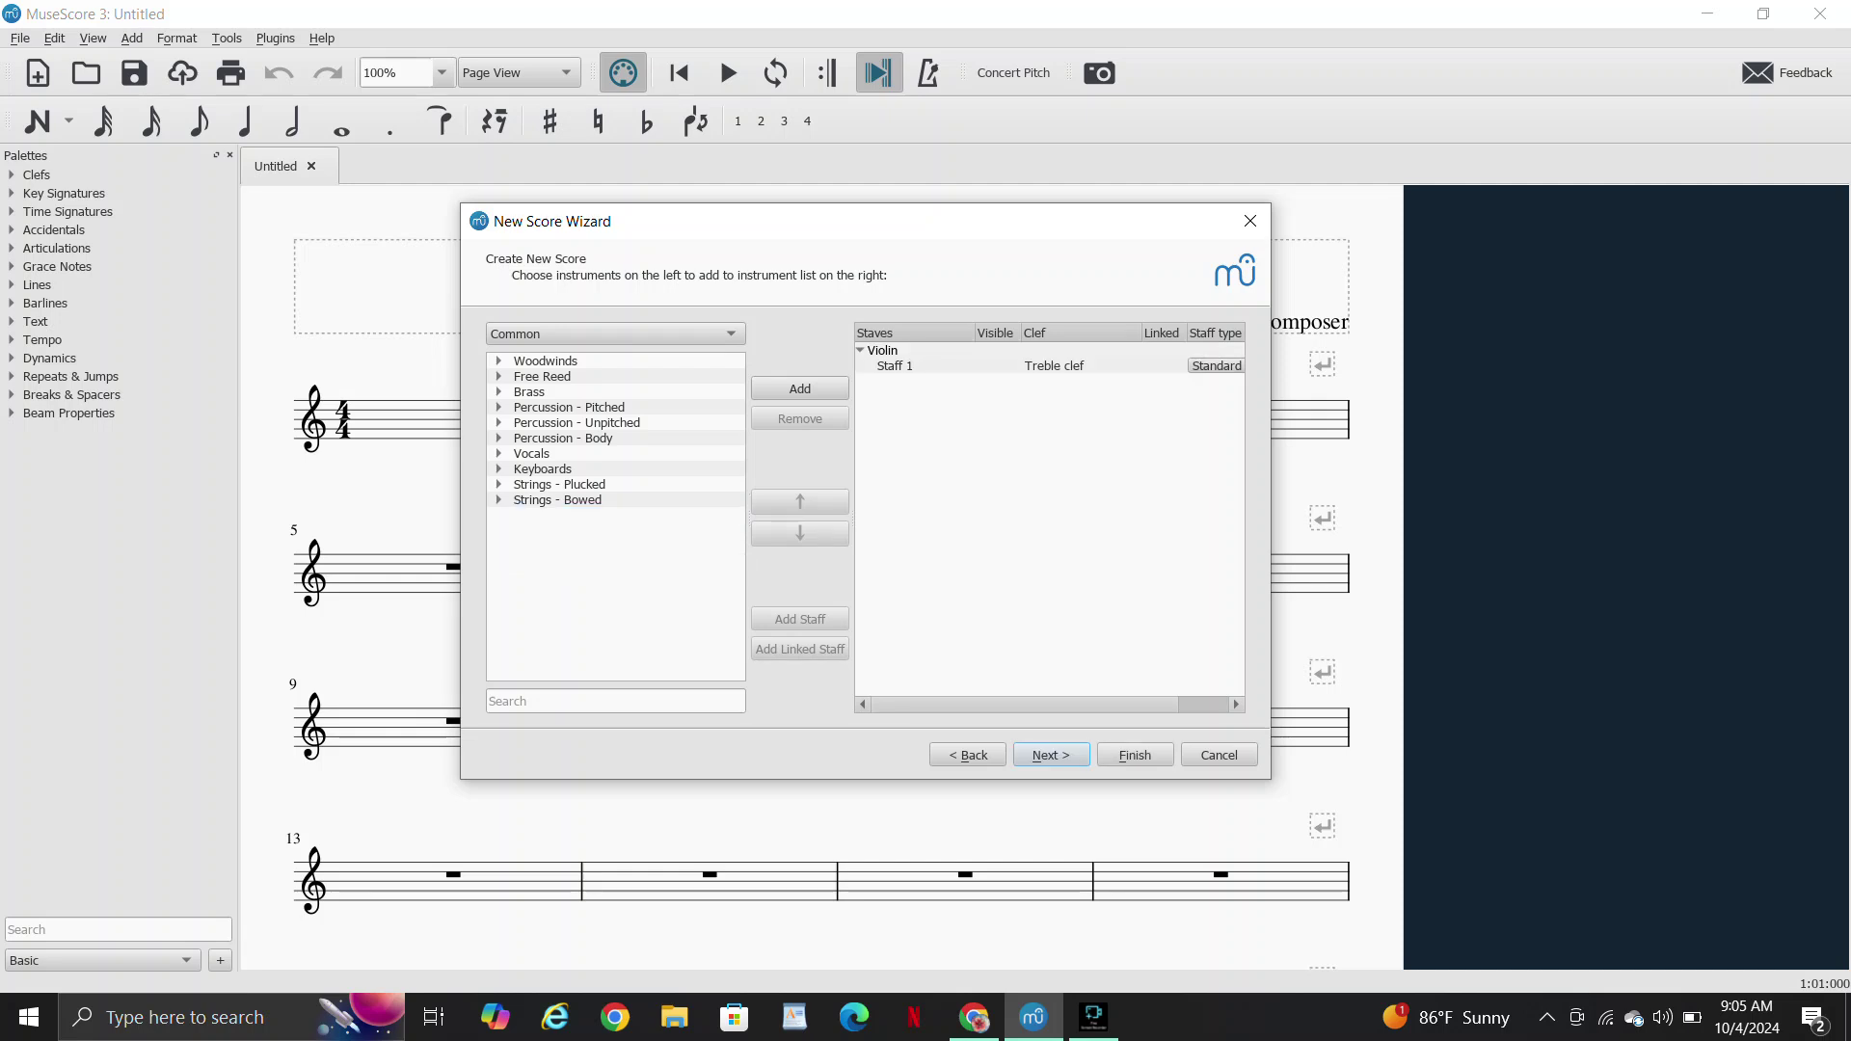
{"action": "key", "text": "Up"}
{"action": "key", "text": "Up"}
{"action": "key", "text": "Right"}
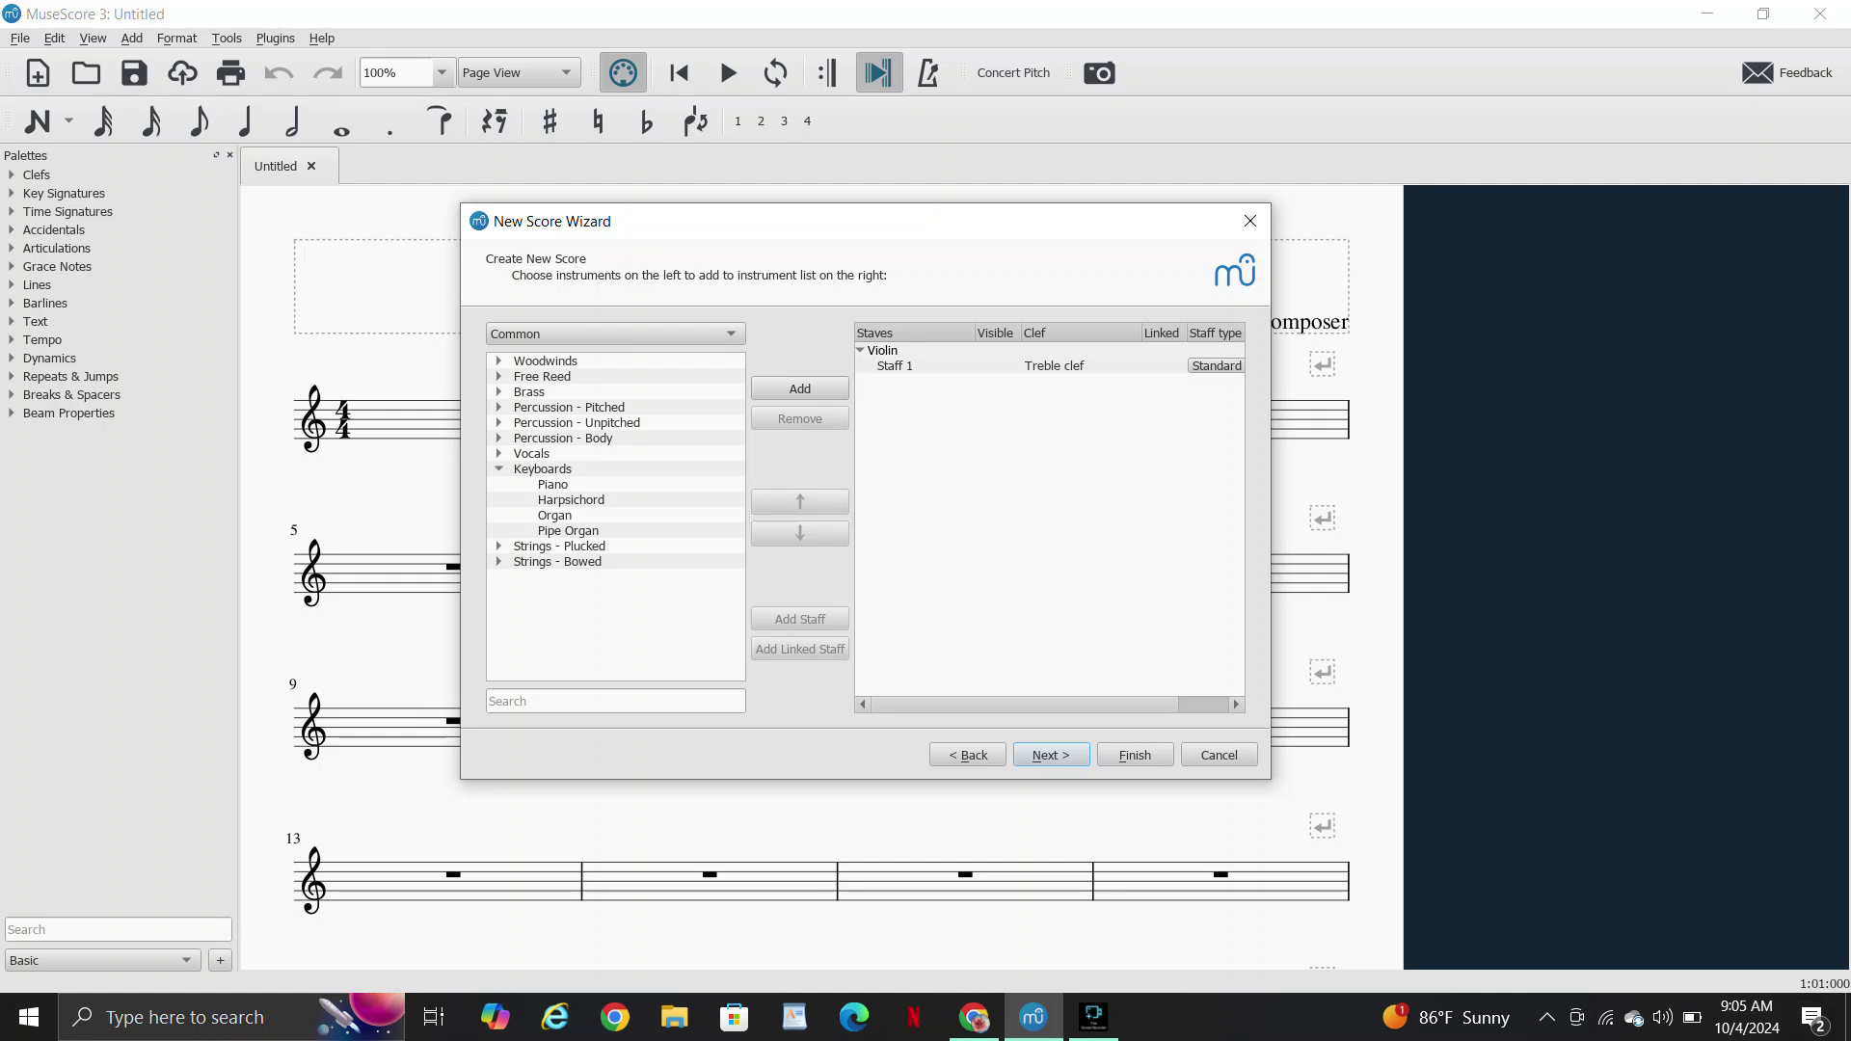
{"action": "key", "text": "Down"}
{"action": "key", "text": "Return"}
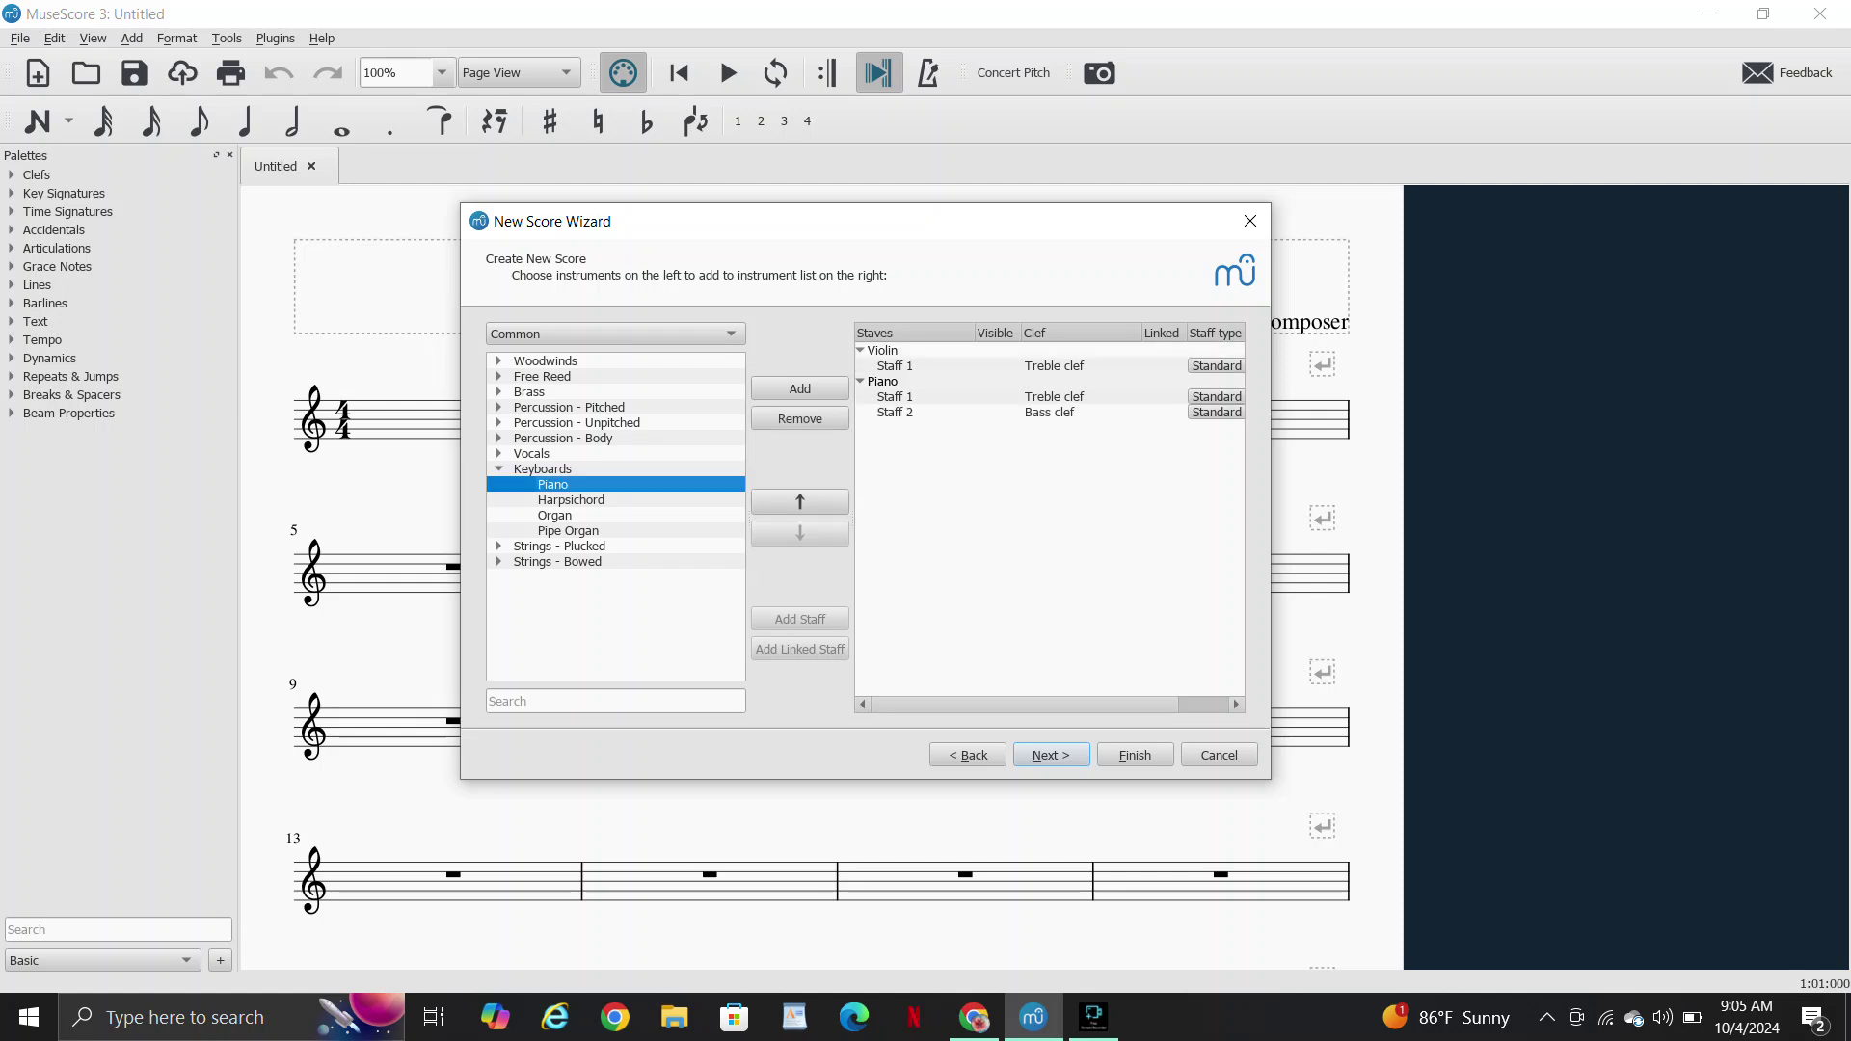
{"action": "key", "text": "Left"}
{"action": "key", "text": "Left"}
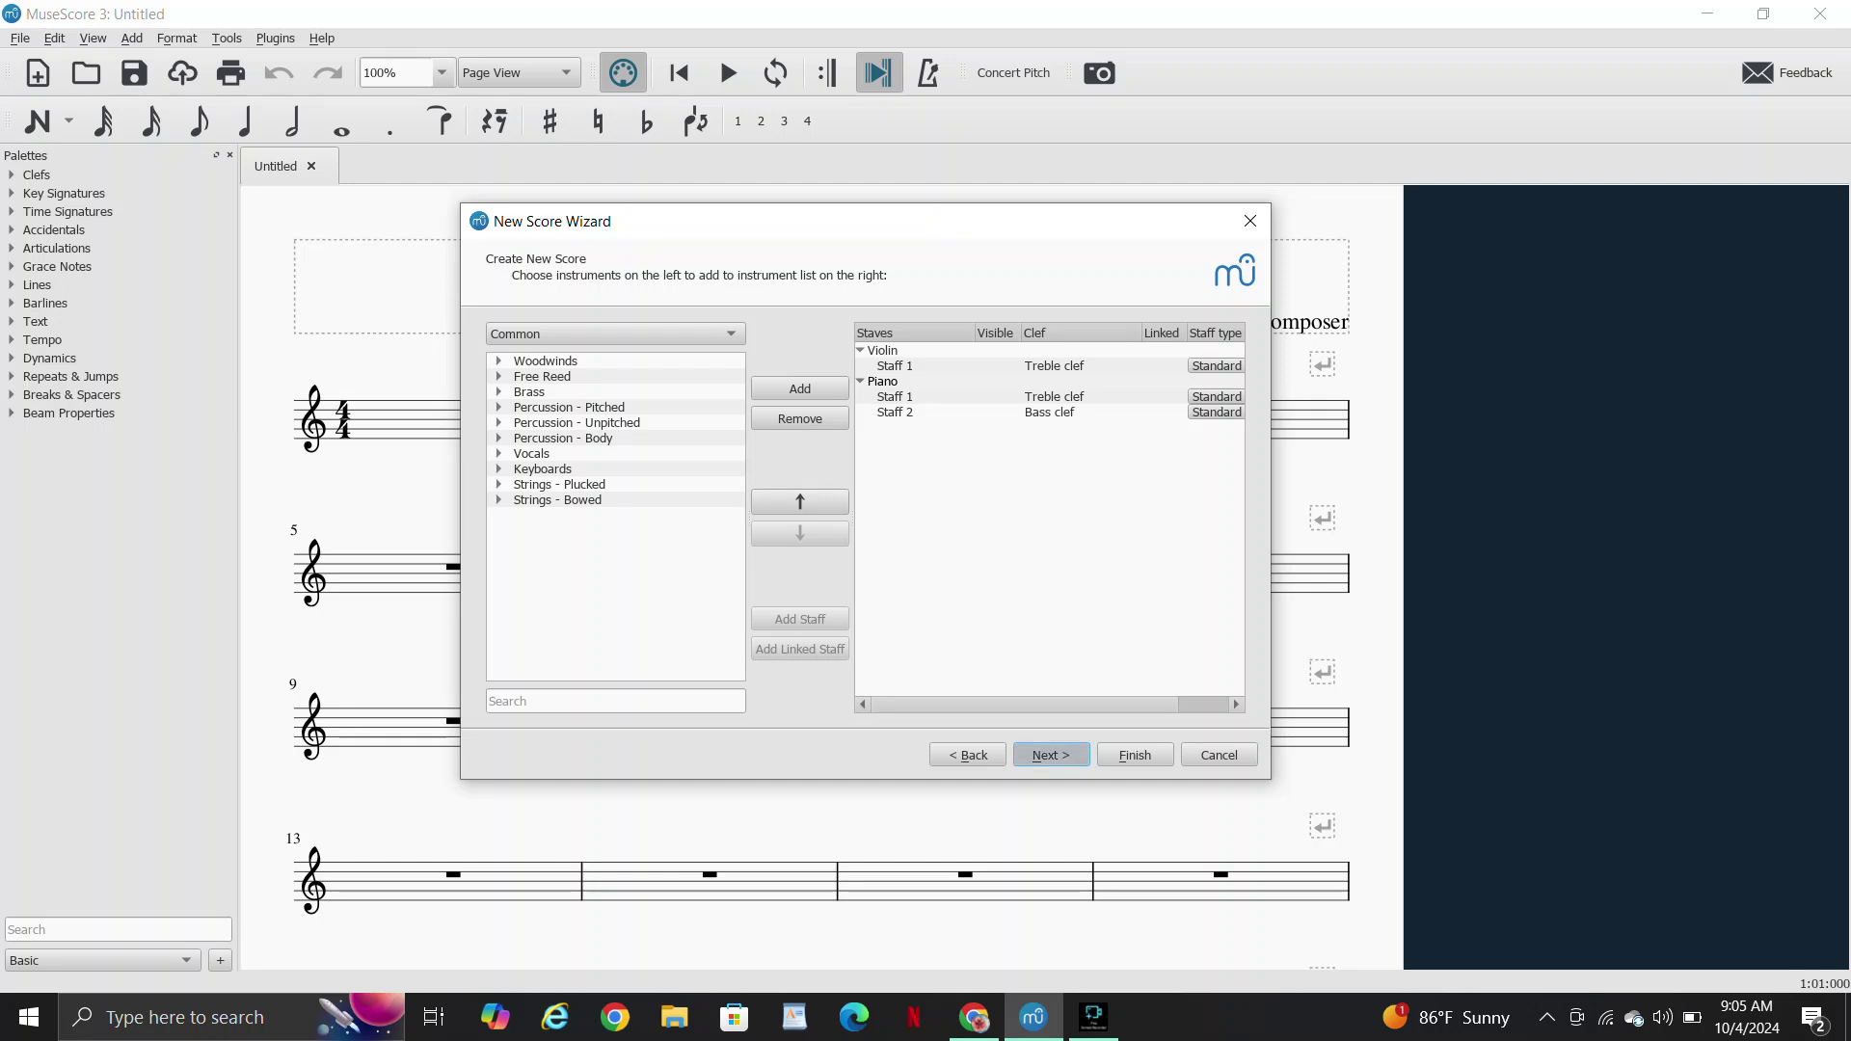
Leave the key signature at C major after checking the reference score, then continue to time signature
{"action": "key", "text": "Return"}
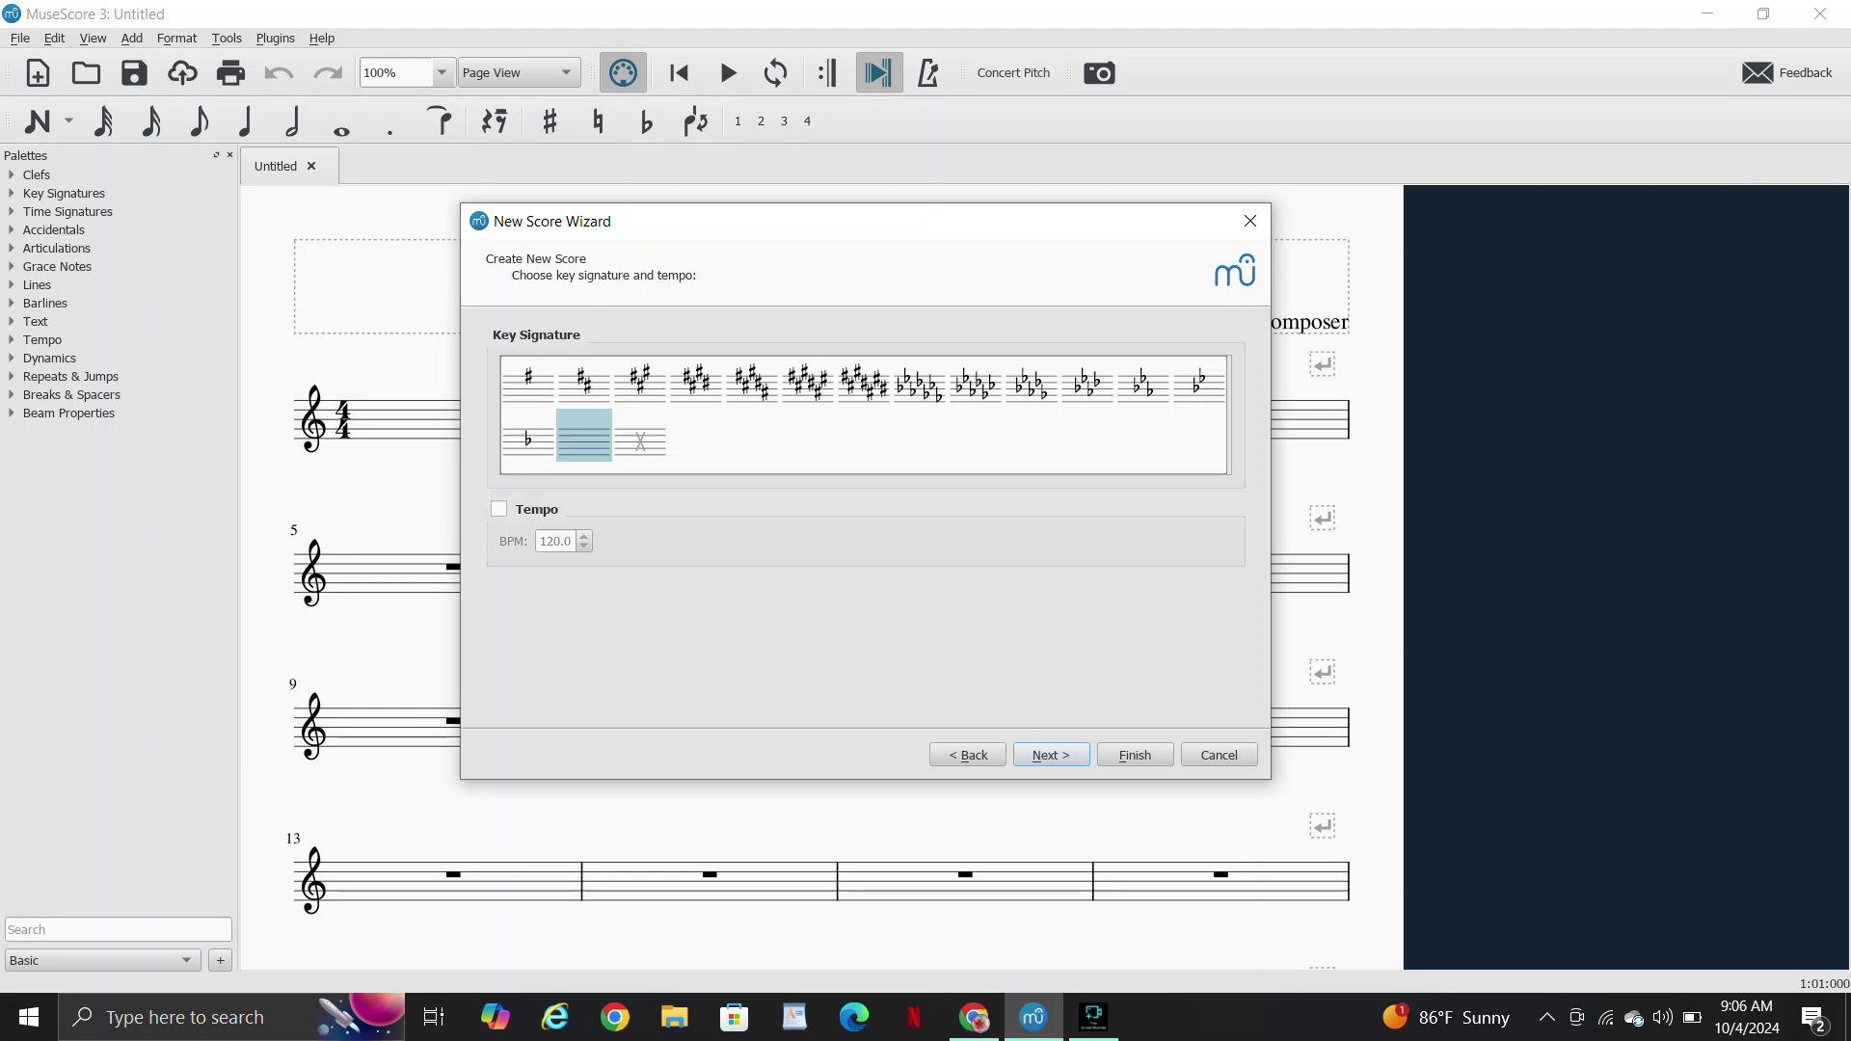
{"action": "key", "text": "alt+Tab"}
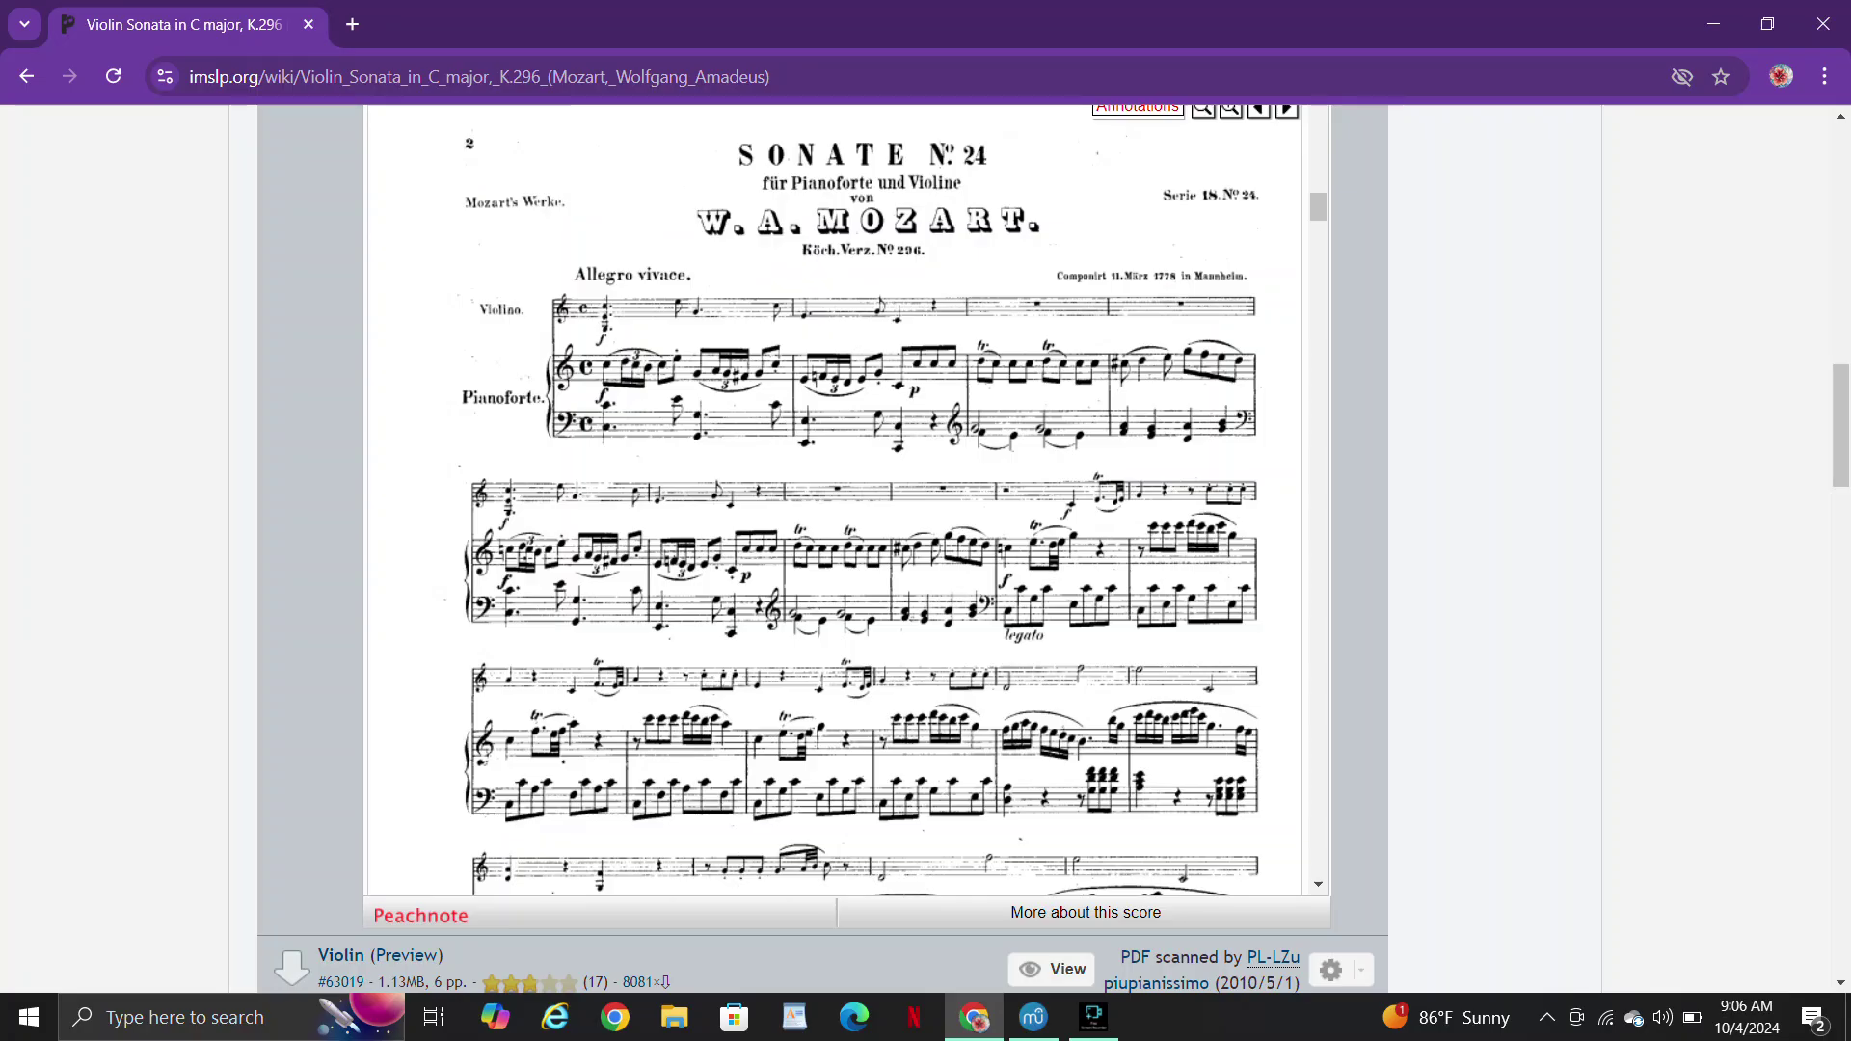
{"action": "key", "text": "alt+Tab"}
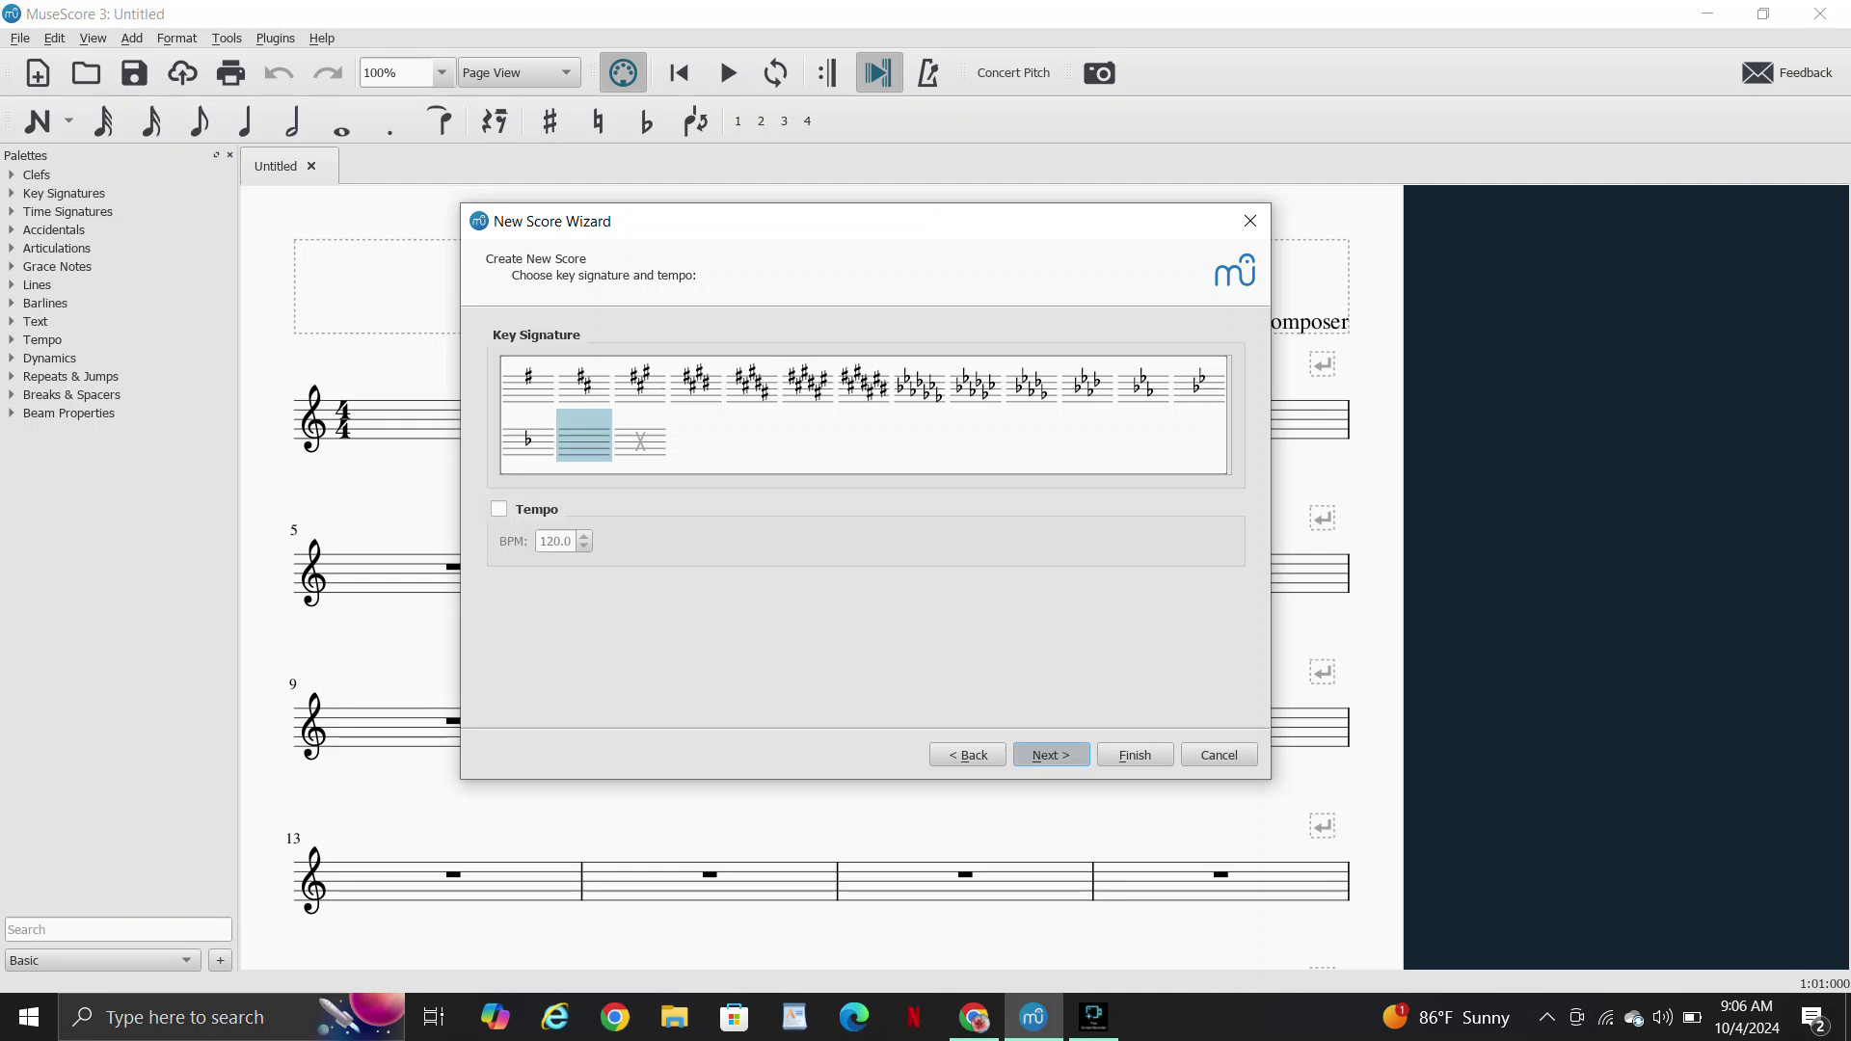
{"action": "key", "text": "Return"}
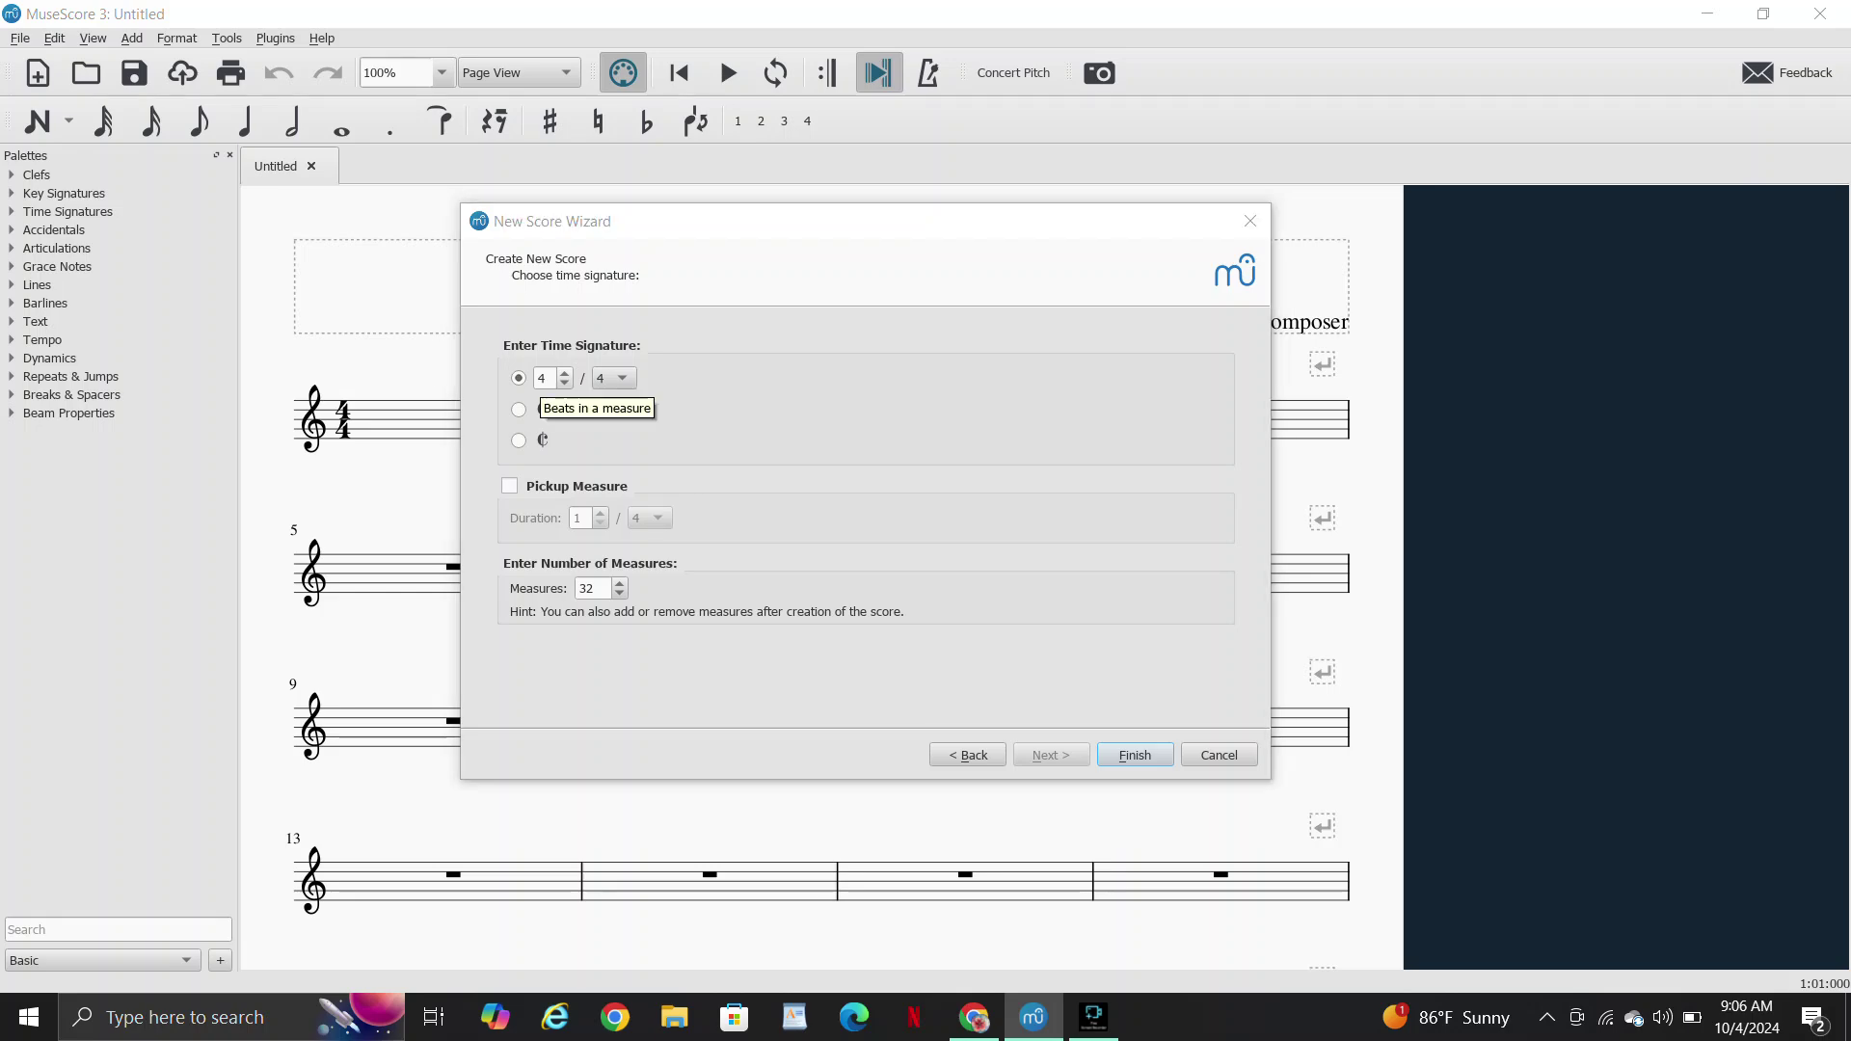
Select common time (C) and change the measure count from 32 to 150
{"action": "key", "text": "alt+Tab"}
{"action": "key", "text": "alt+Tab"}
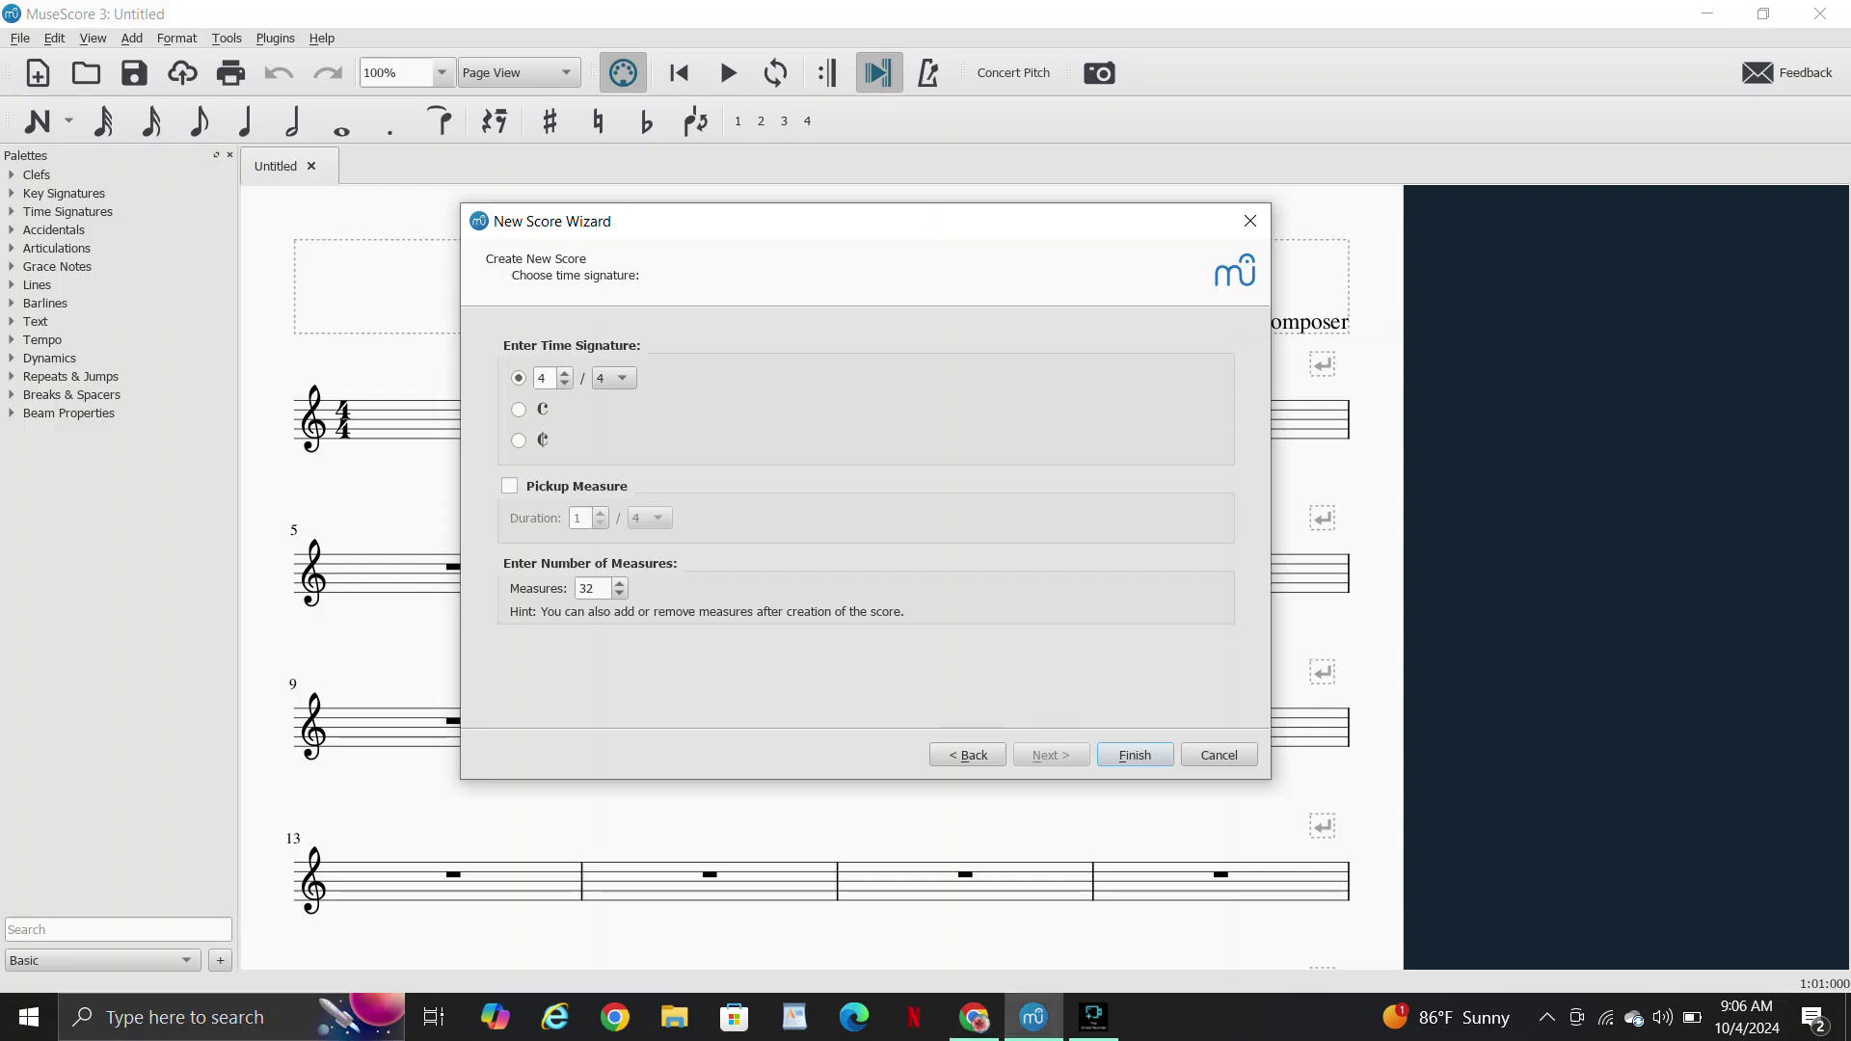
{"action": "left_click", "coordinate": [519, 409]}
{"action": "key", "text": "alt+Tab"}
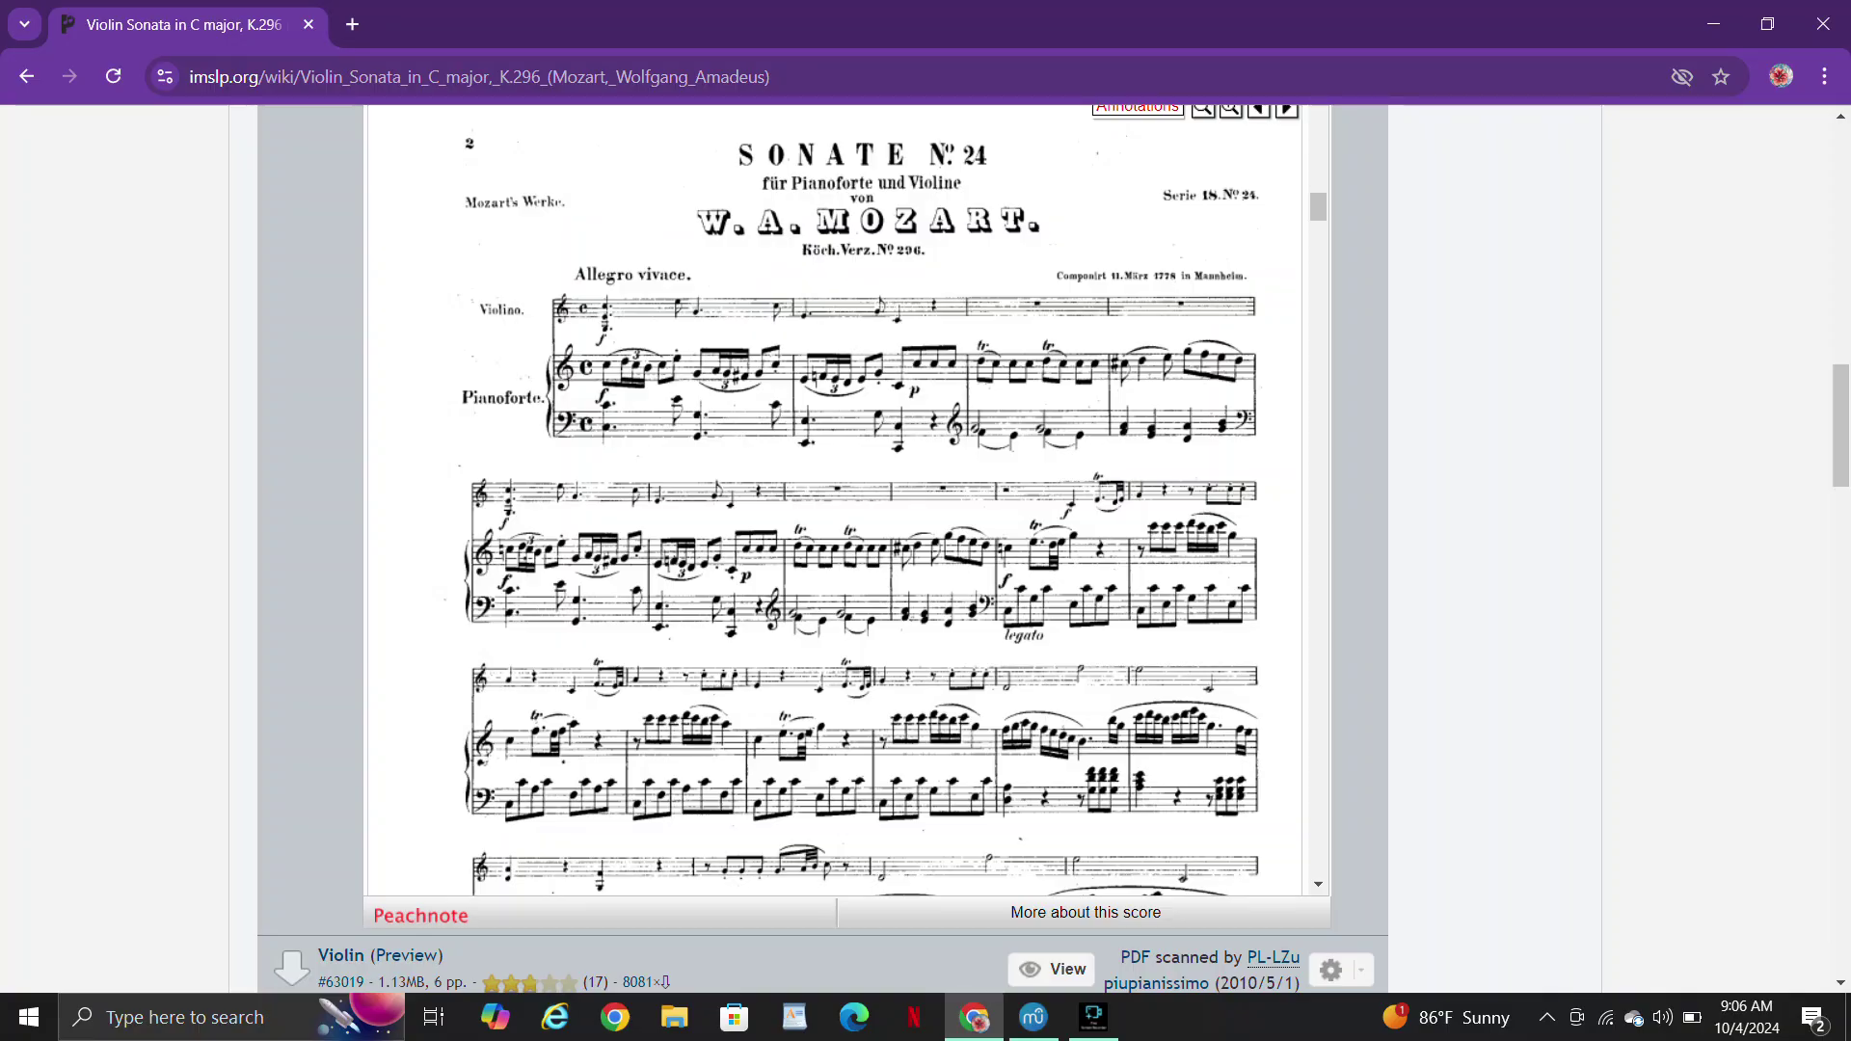
{"action": "key", "text": "alt+Tab"}
{"action": "key", "text": "BackSpace"}
{"action": "type", "text": "150"}
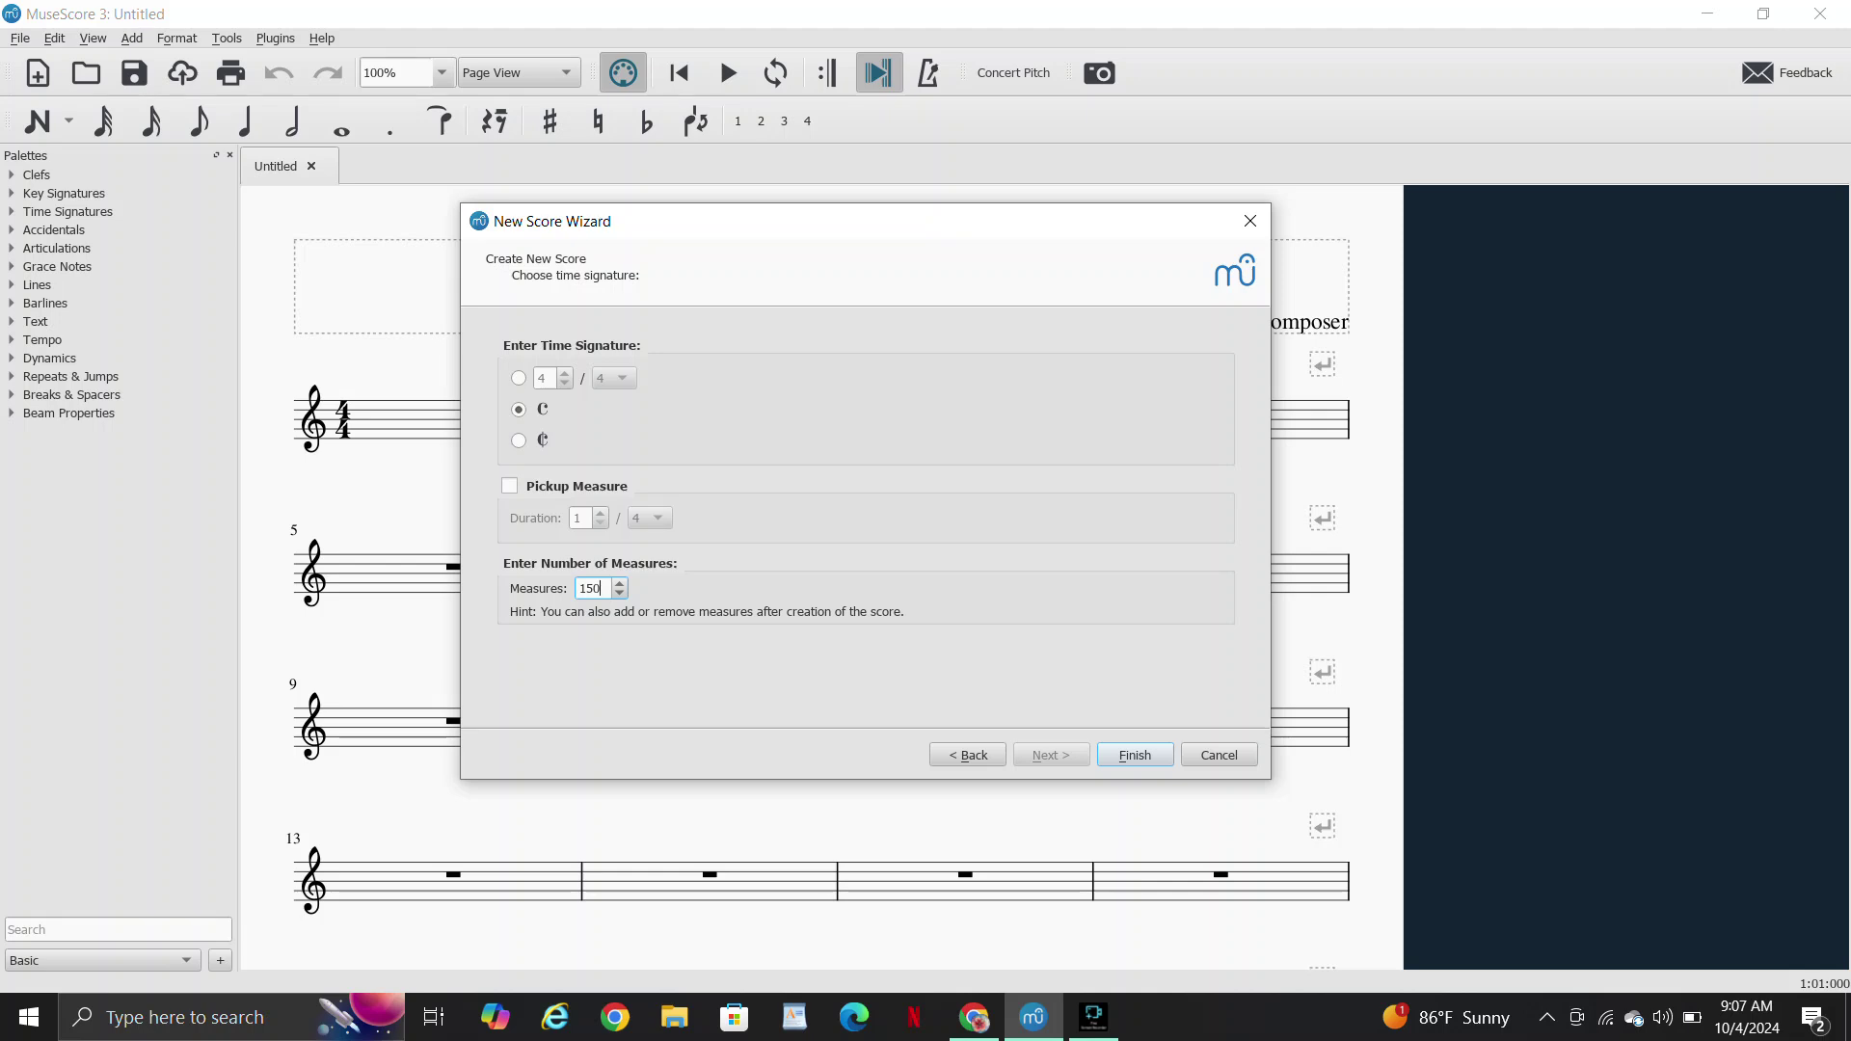
Finish the new score, then close the Untitled score and discard its changes
{"action": "key", "text": "Return"}
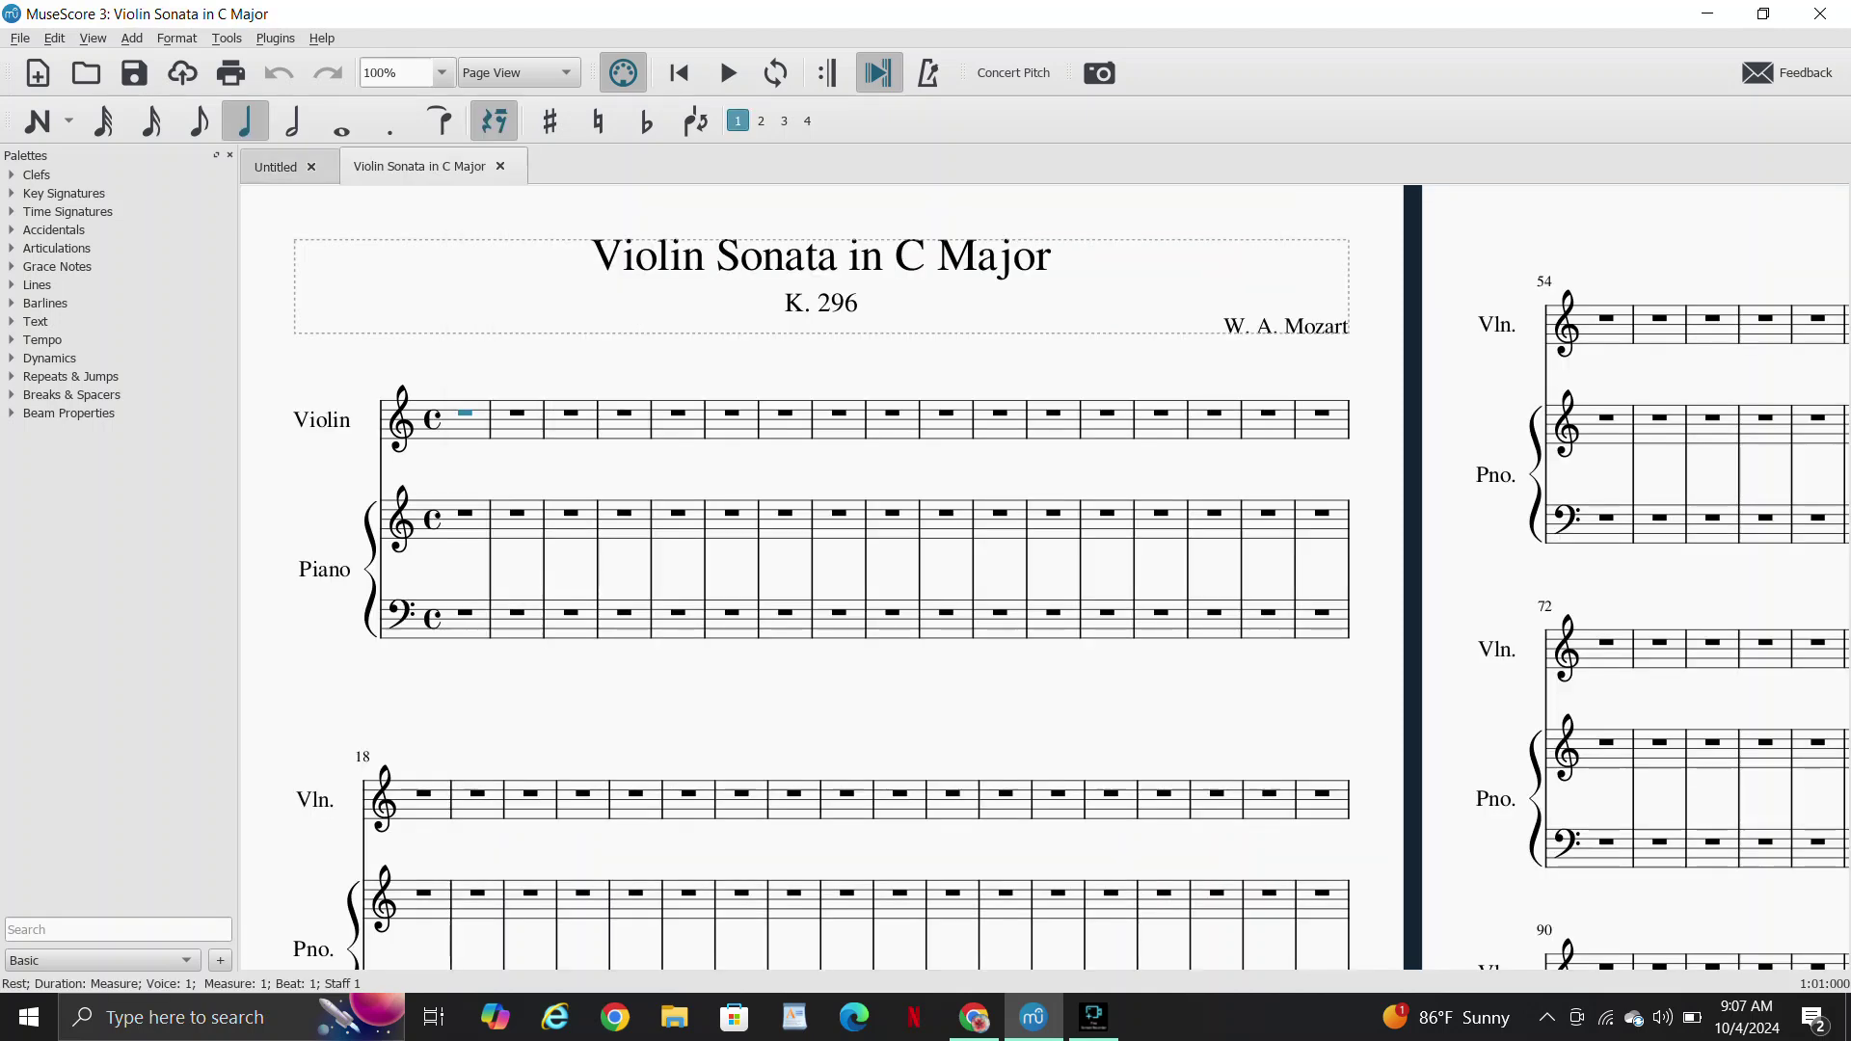
{"action": "left_click", "coordinate": [310, 166]}
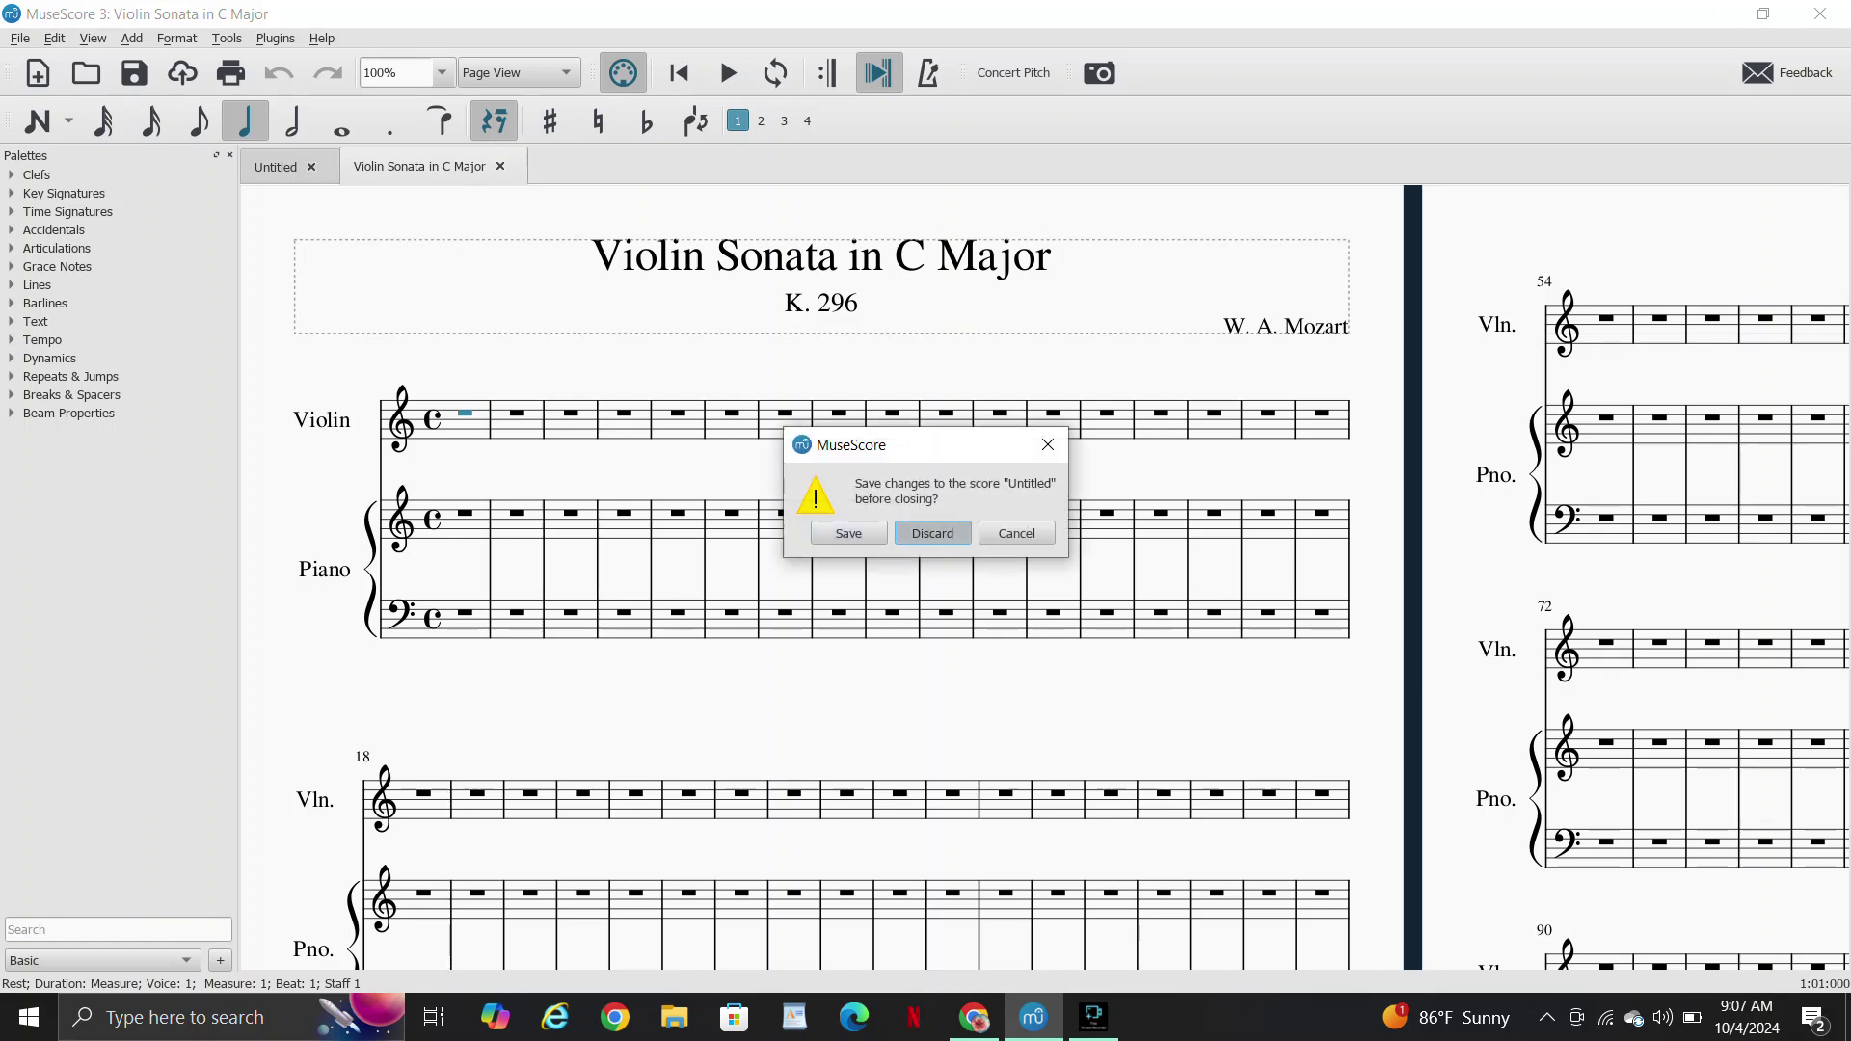
{"action": "left_click", "coordinate": [932, 533]}
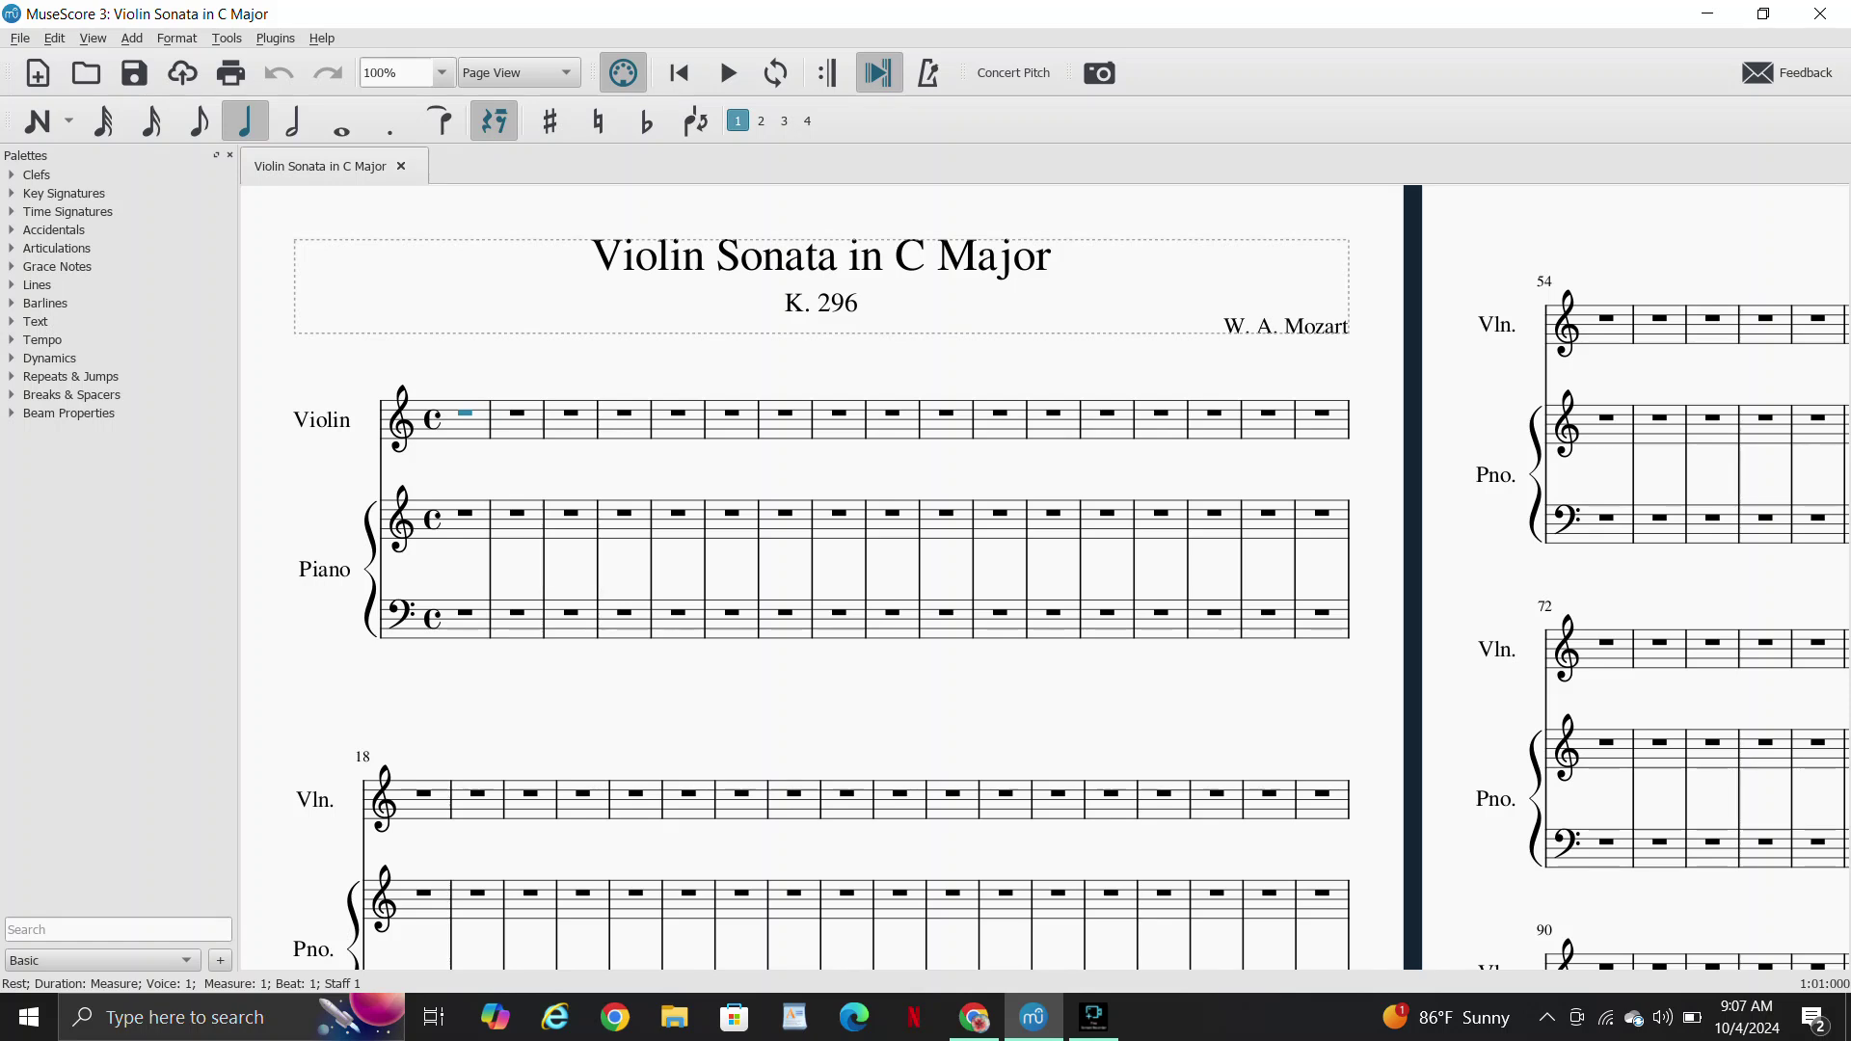
Place an Allegro tempo marking from the Master Palette on the violin's first measure
{"action": "left_click", "coordinate": [43, 339]}
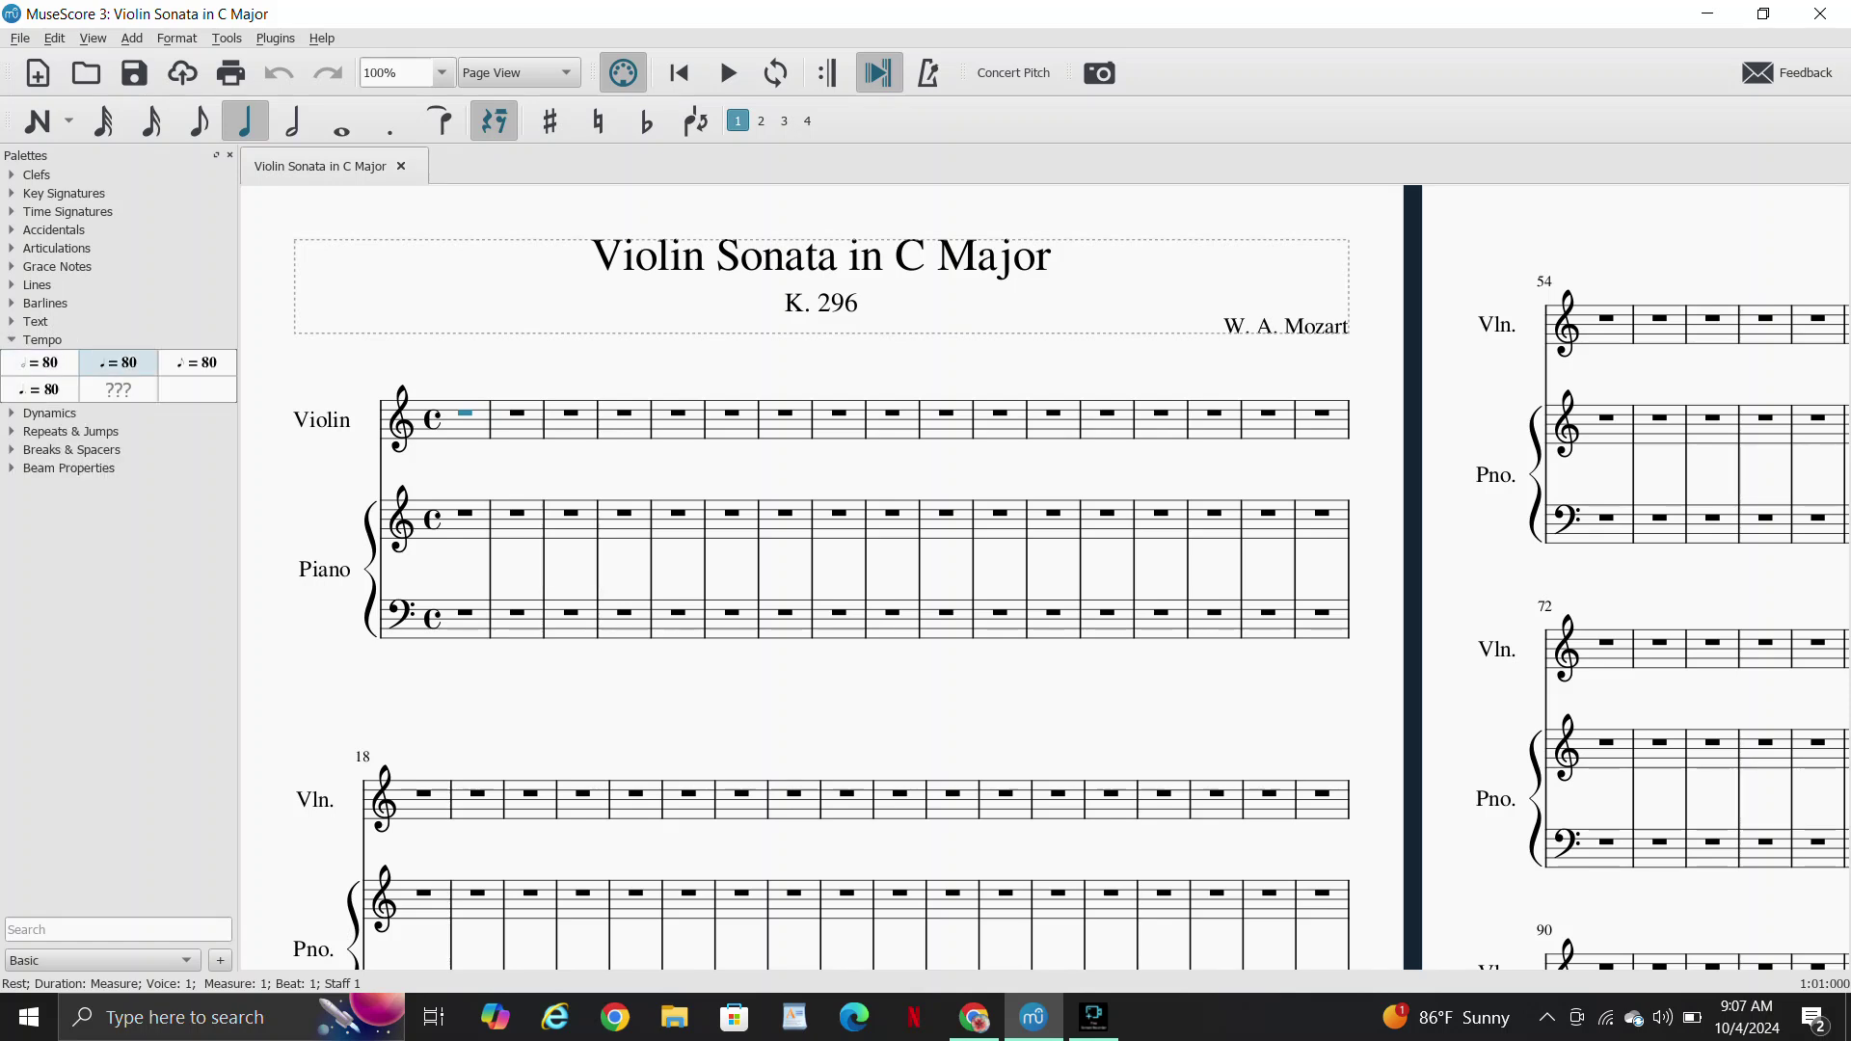
{"action": "left_click", "coordinate": [118, 389]}
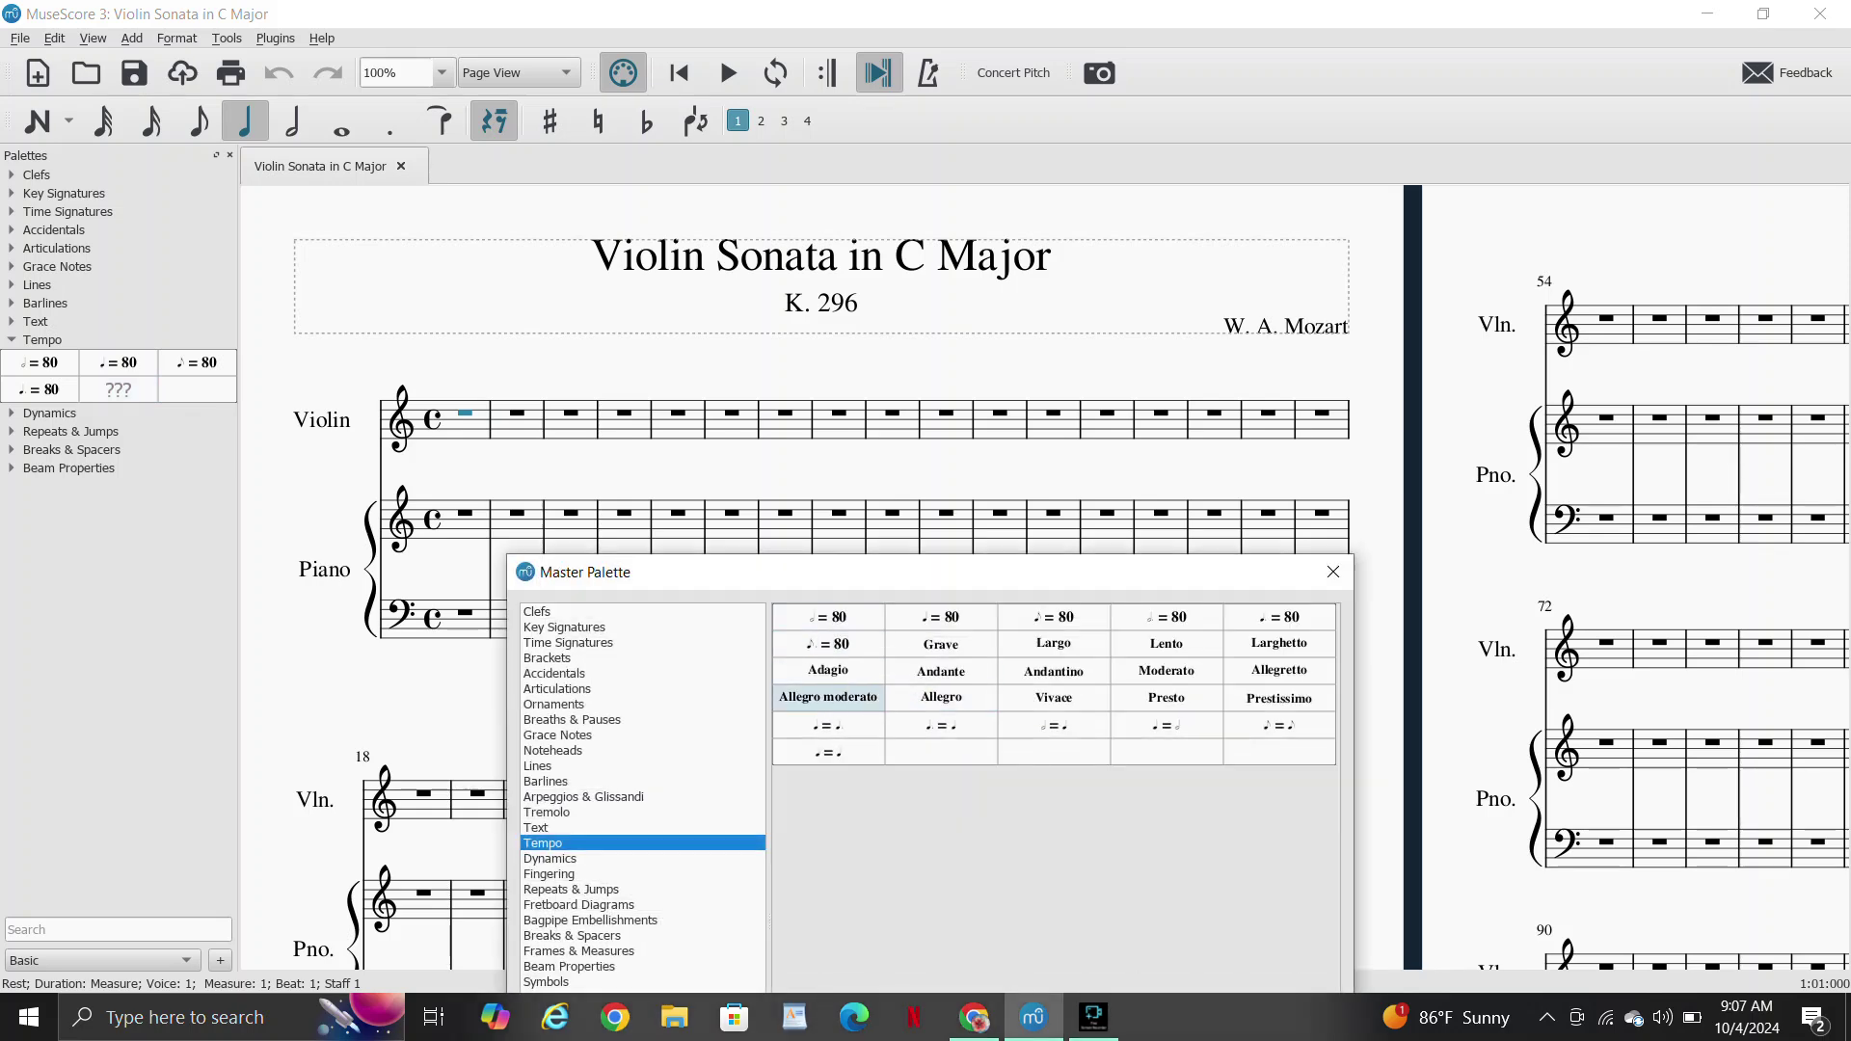
{"action": "double_click", "coordinate": [941, 696]}
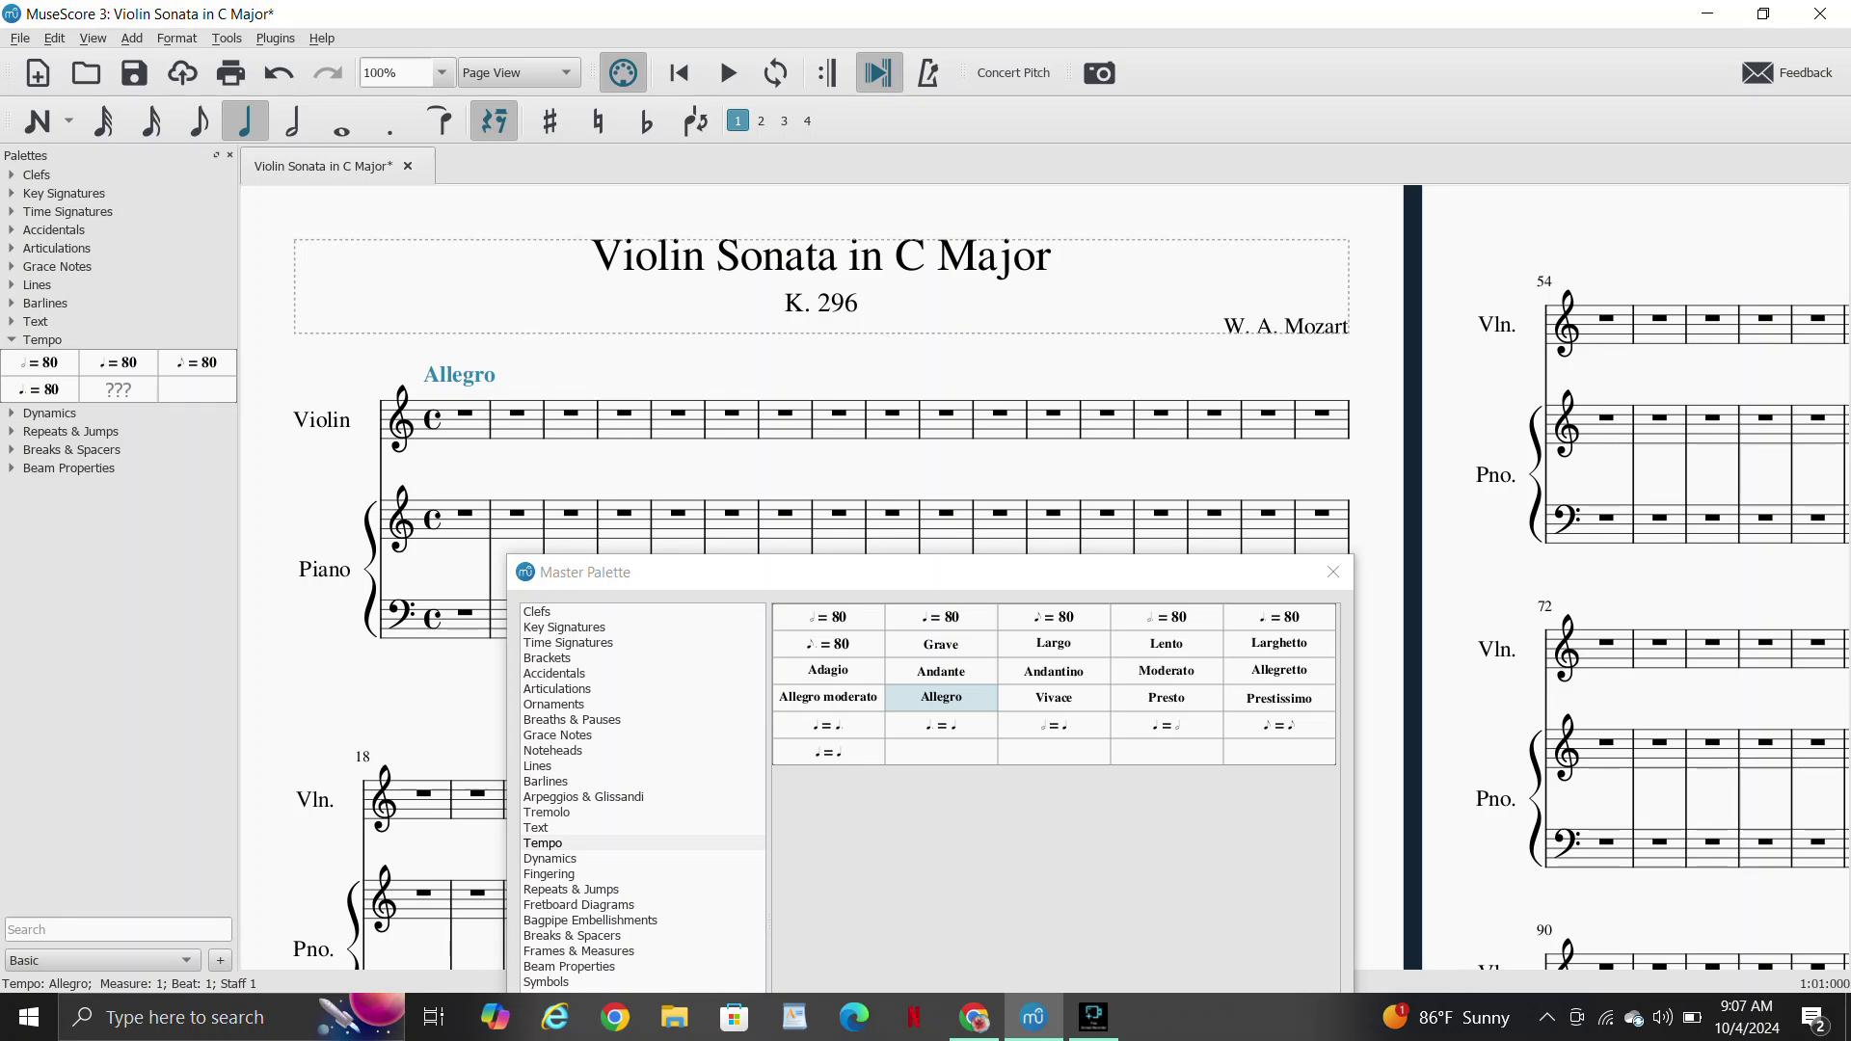
{"action": "left_click", "coordinate": [1333, 572]}
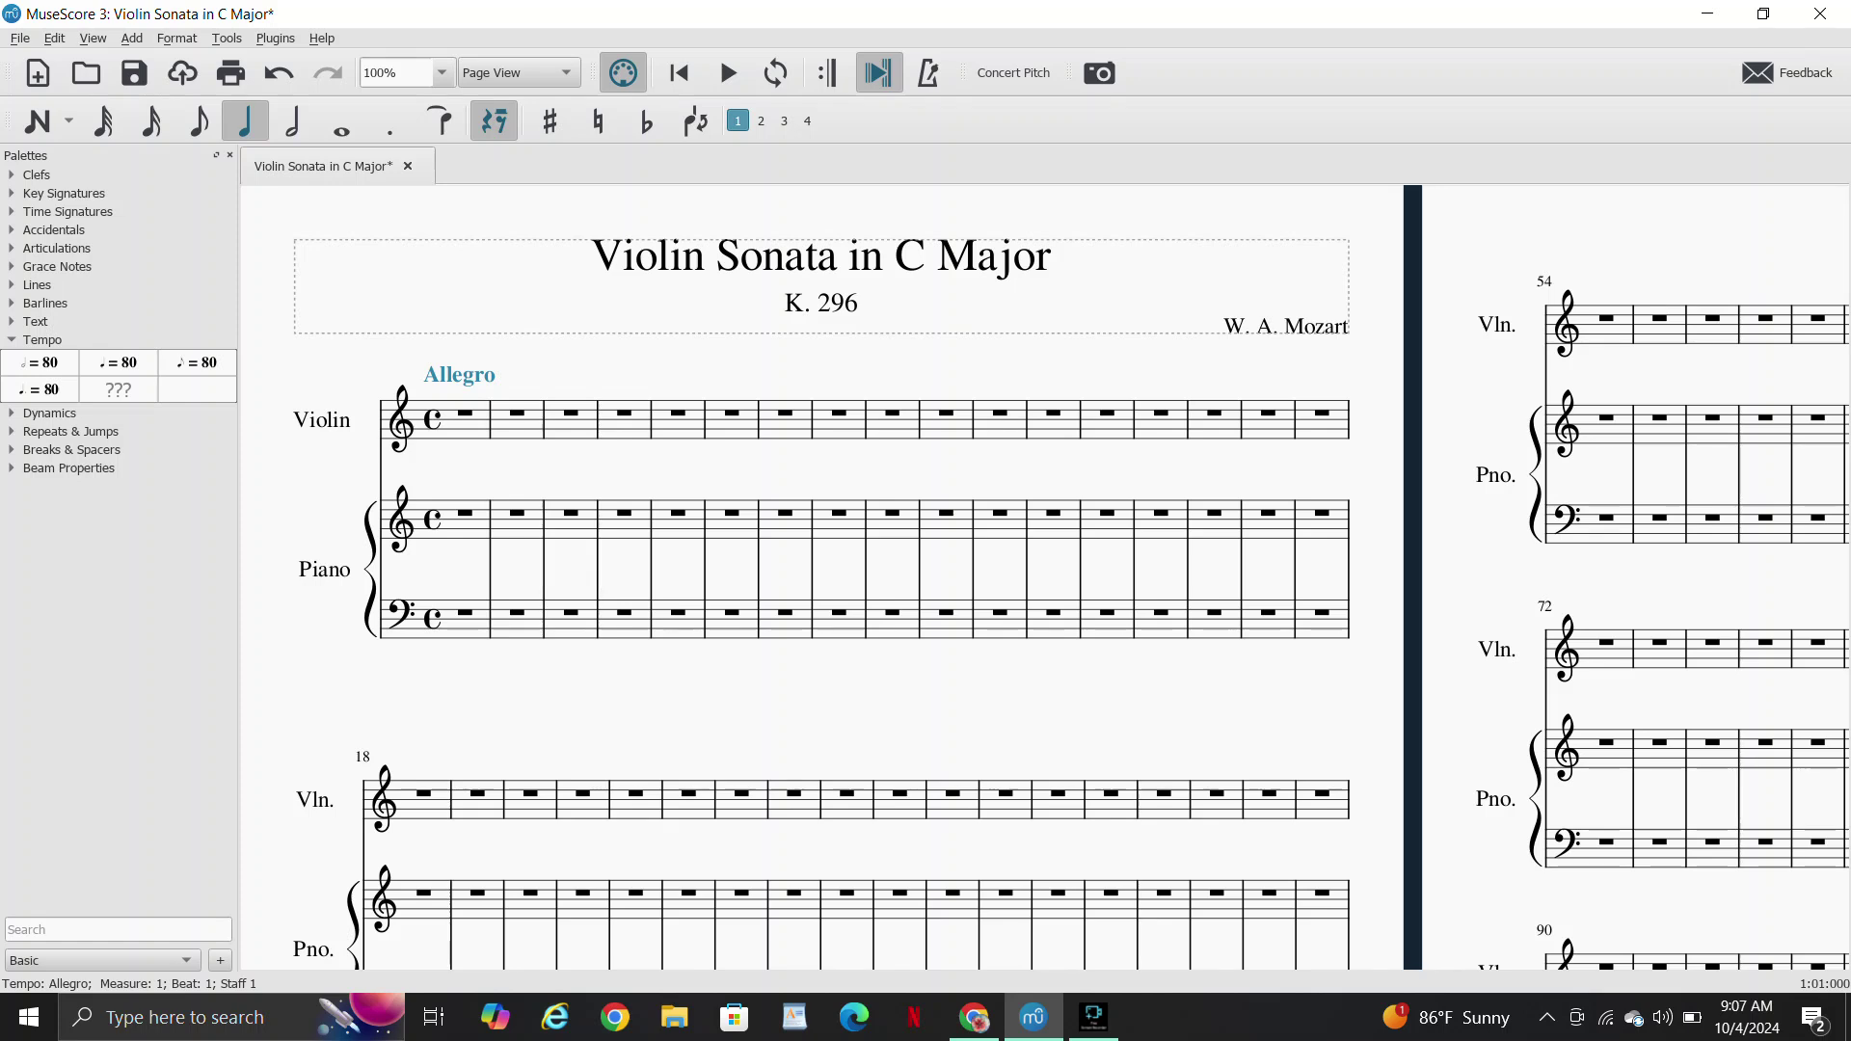
{"action": "left_click", "coordinate": [34, 321]}
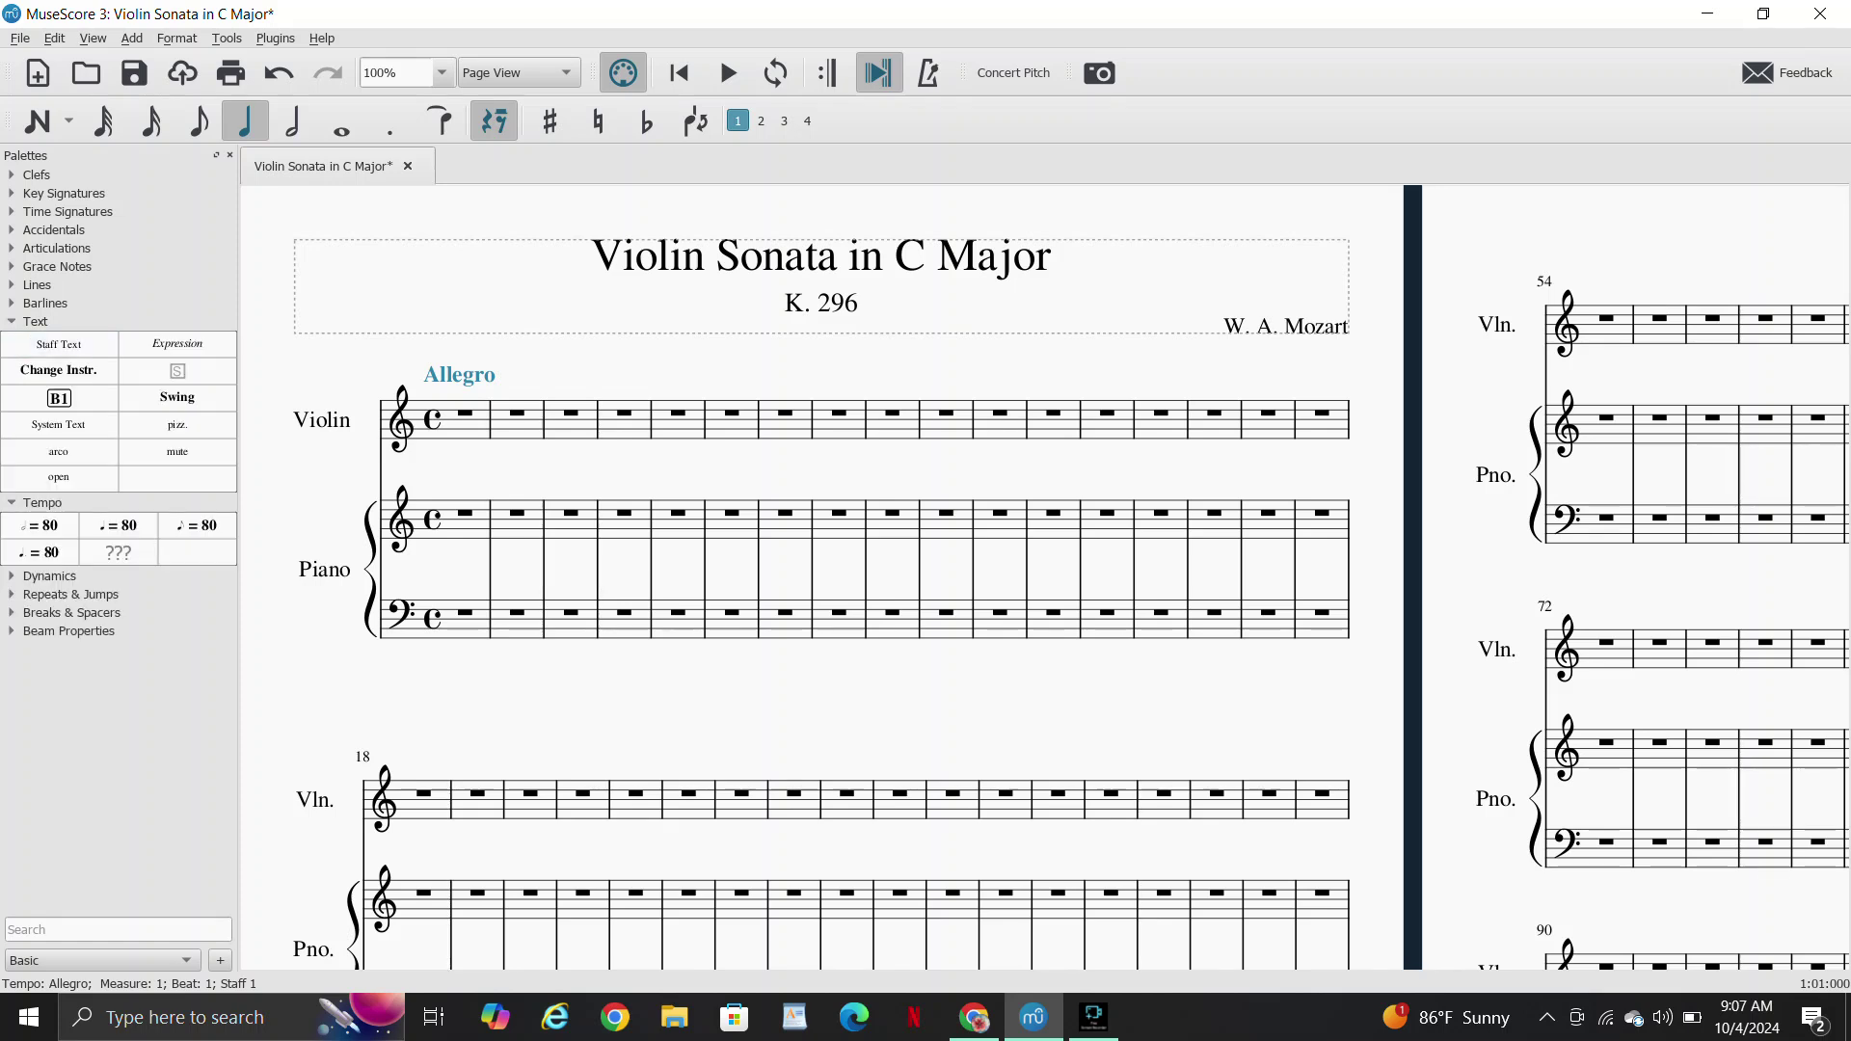
Add staff text on the violin's first measure and replace its placeholder with 'Vivace'
{"action": "double_click", "coordinate": [59, 344]}
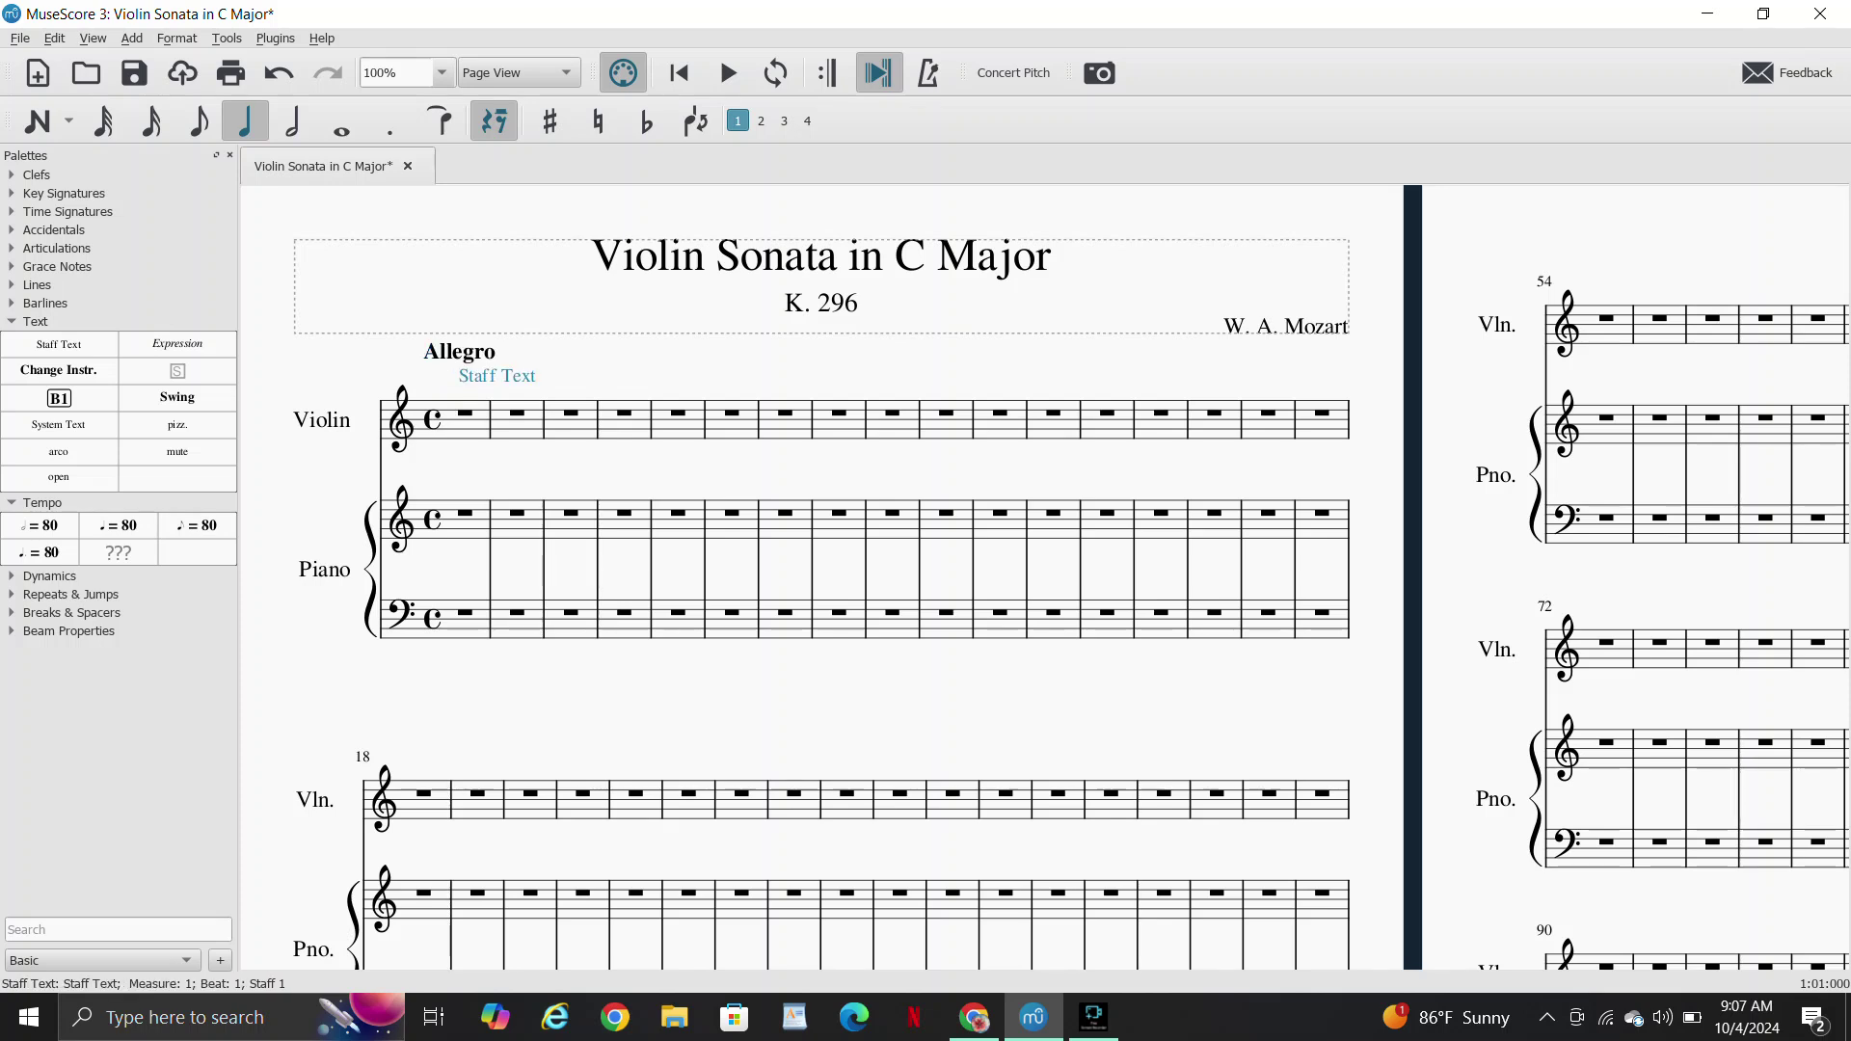
{"action": "key", "text": "ctrl+e"}
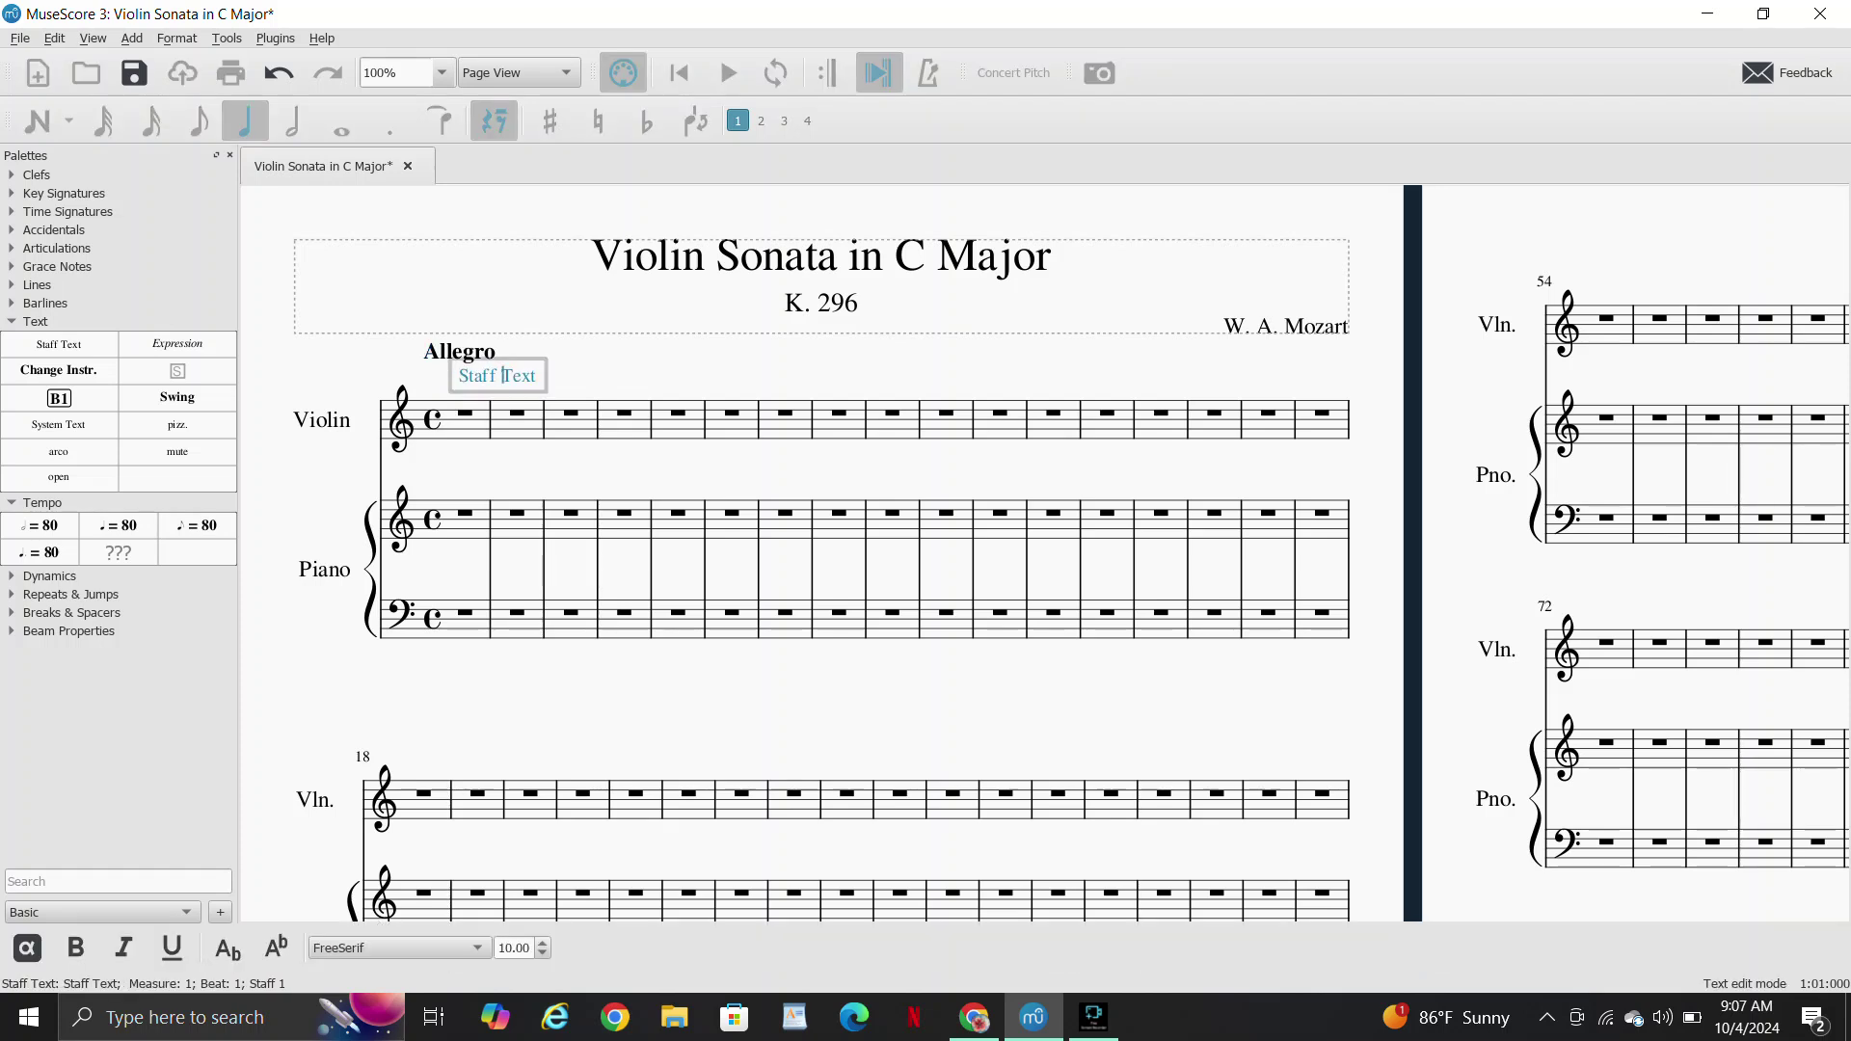
{"action": "key", "text": "BackSpace"}
{"action": "key", "text": "BackSpace"}
{"action": "key", "text": "BackSpace"}
{"action": "key", "text": "BackSpace"}
{"action": "key", "text": "BackSpace"}
{"action": "key", "text": "BackSpace"}
{"action": "key", "text": "BackSpace"}
{"action": "key", "text": "BackSpace"}
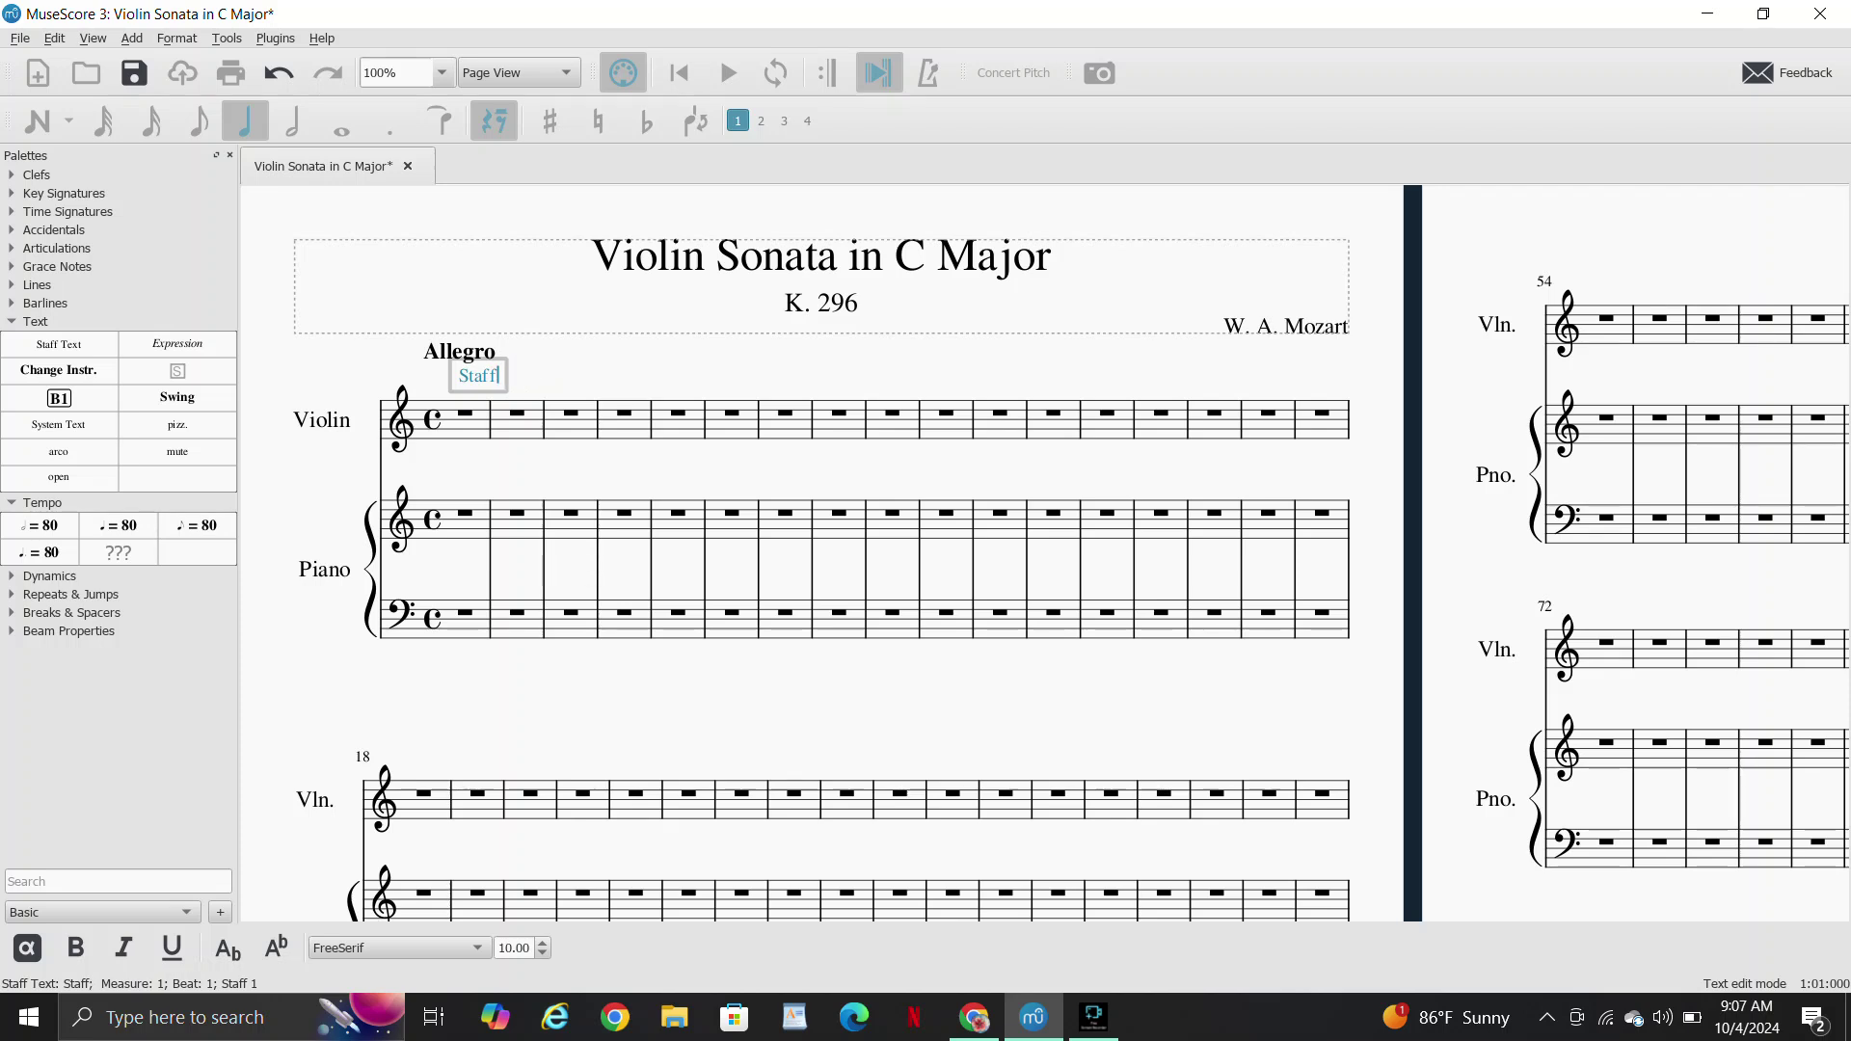
{"action": "key", "text": "BackSpace"}
{"action": "key", "text": "BackSpace"}
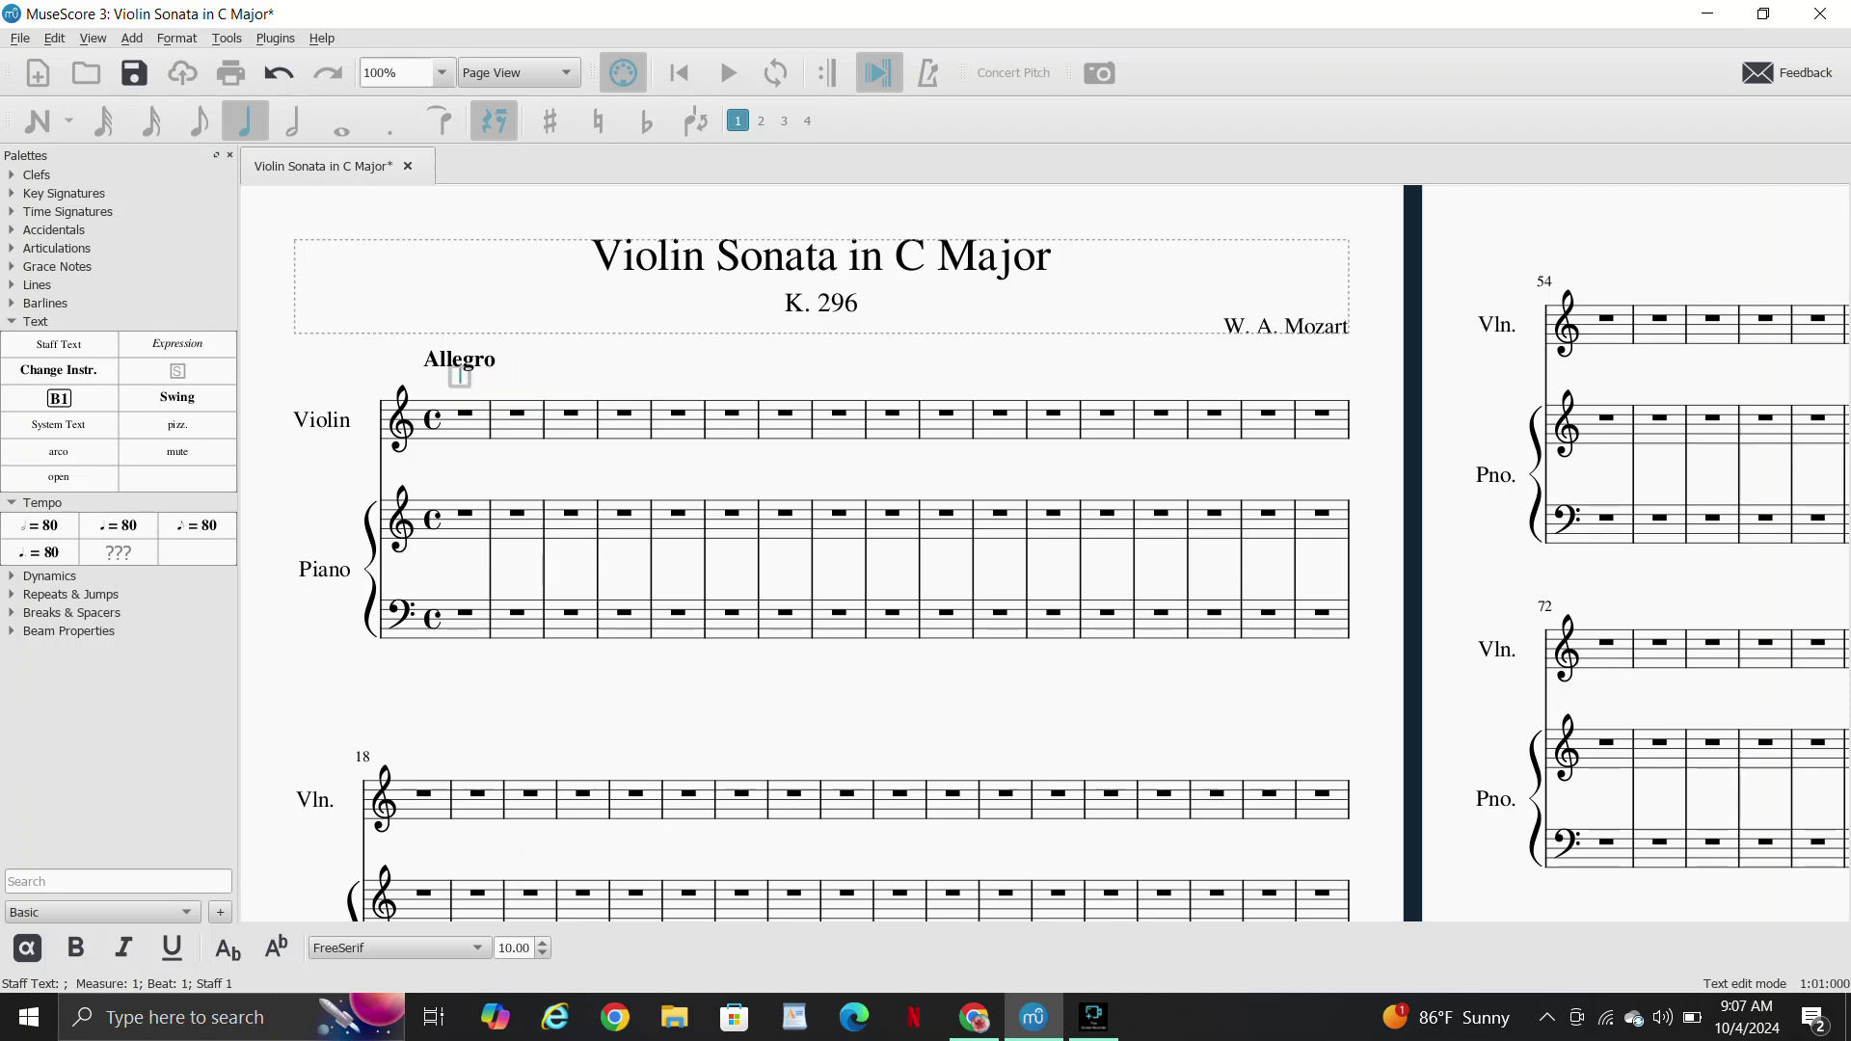
{"action": "type", "text": "Vivace"}
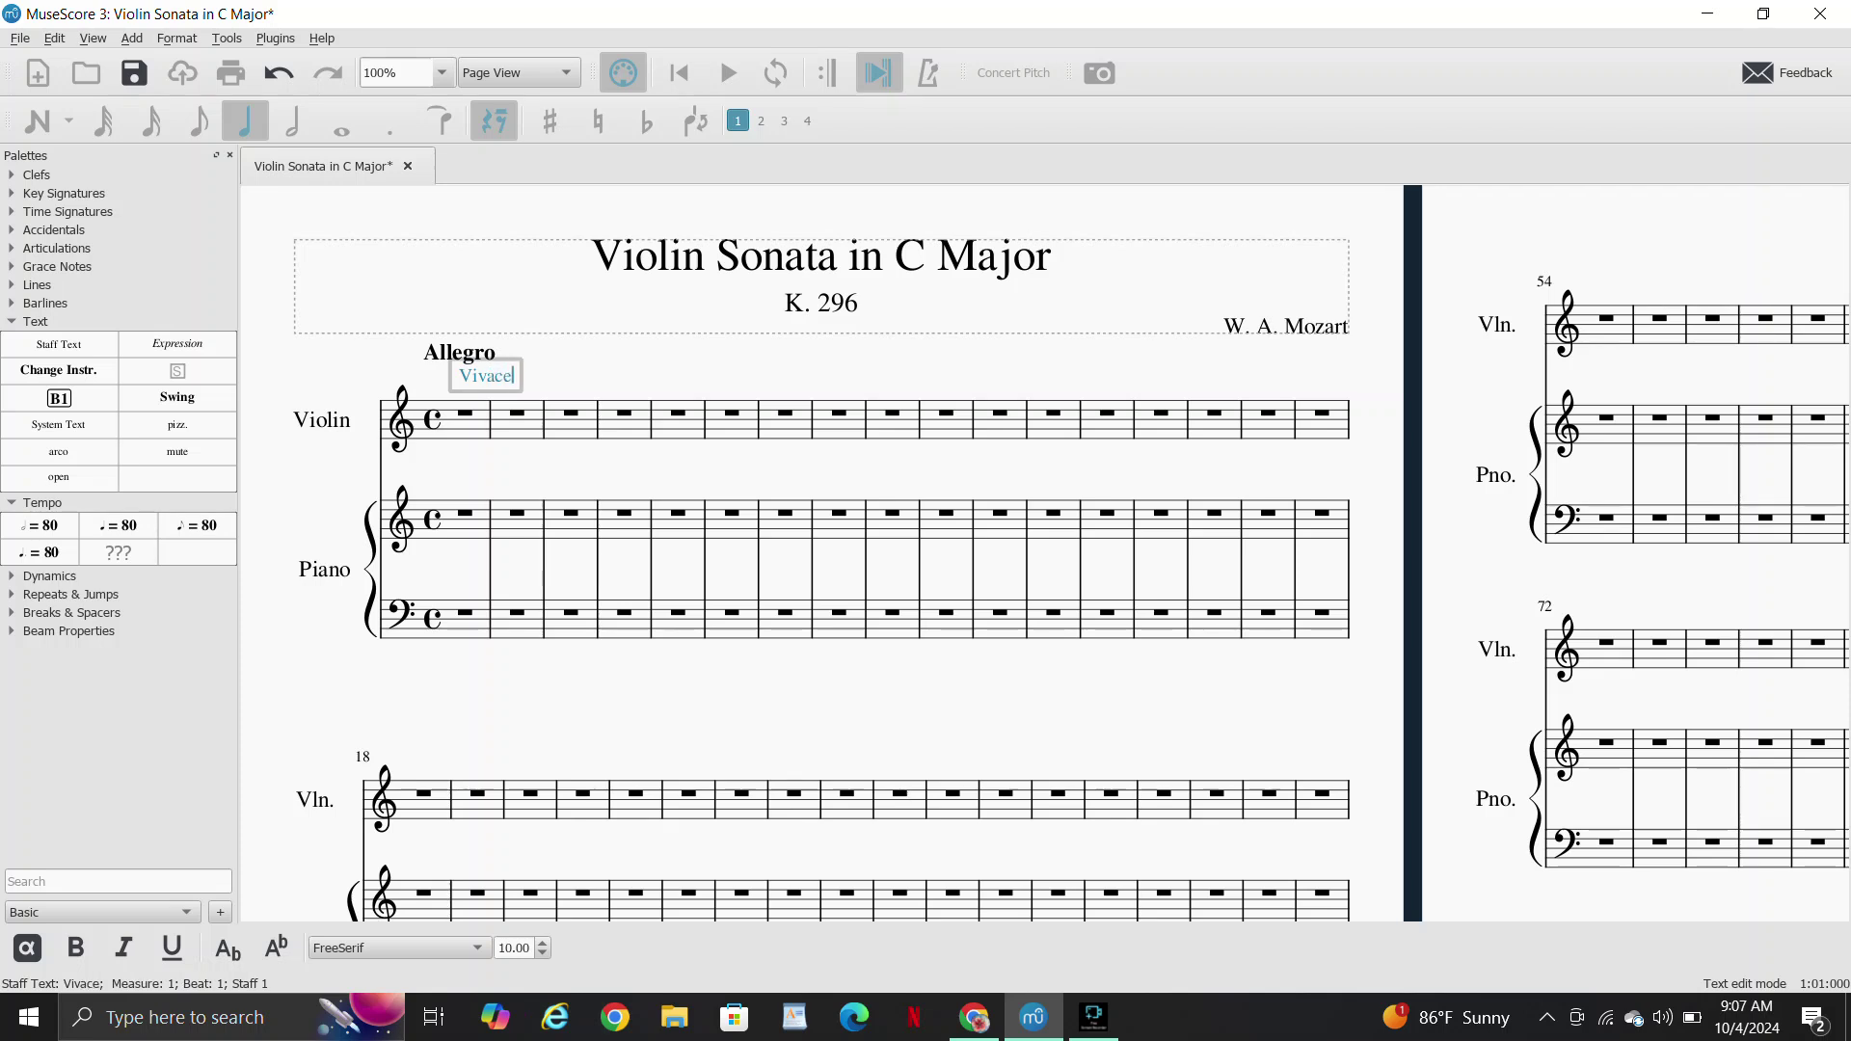
{"action": "key", "text": "Escape"}
{"action": "key", "text": "Escape"}
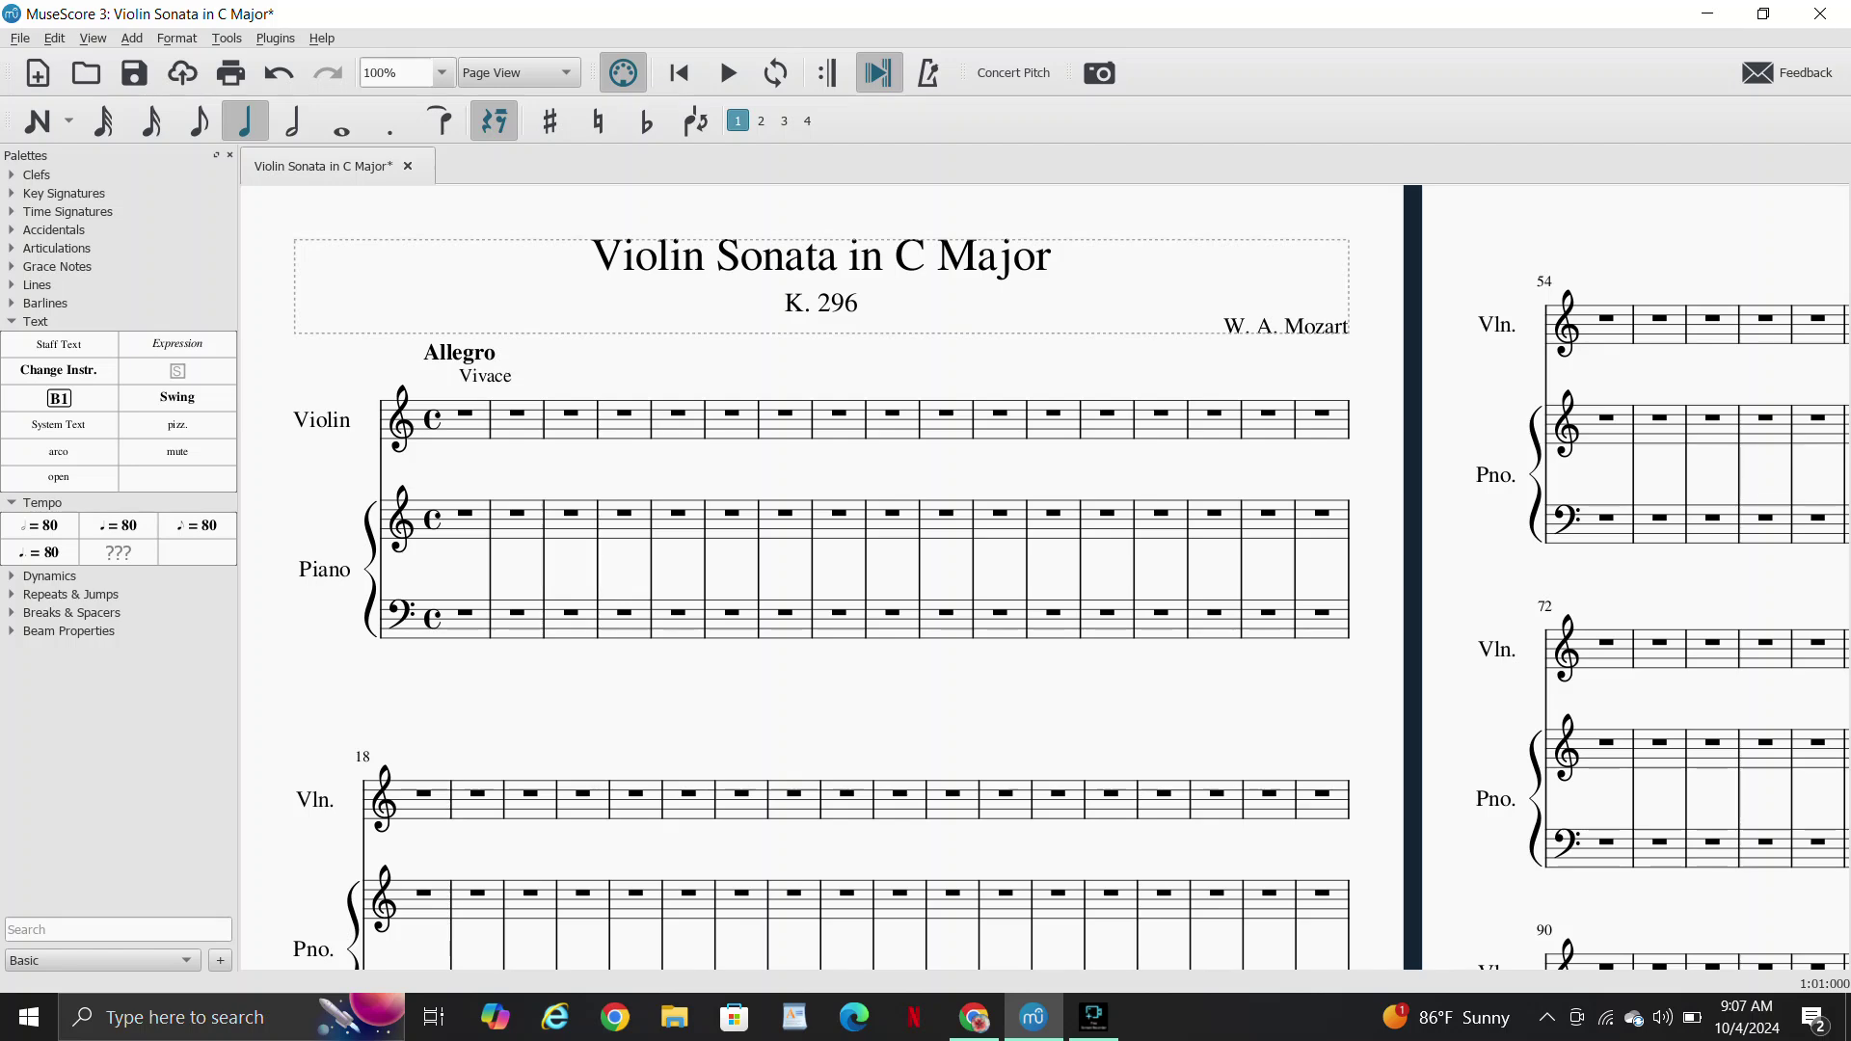
{"action": "key", "text": "alt+Tab"}
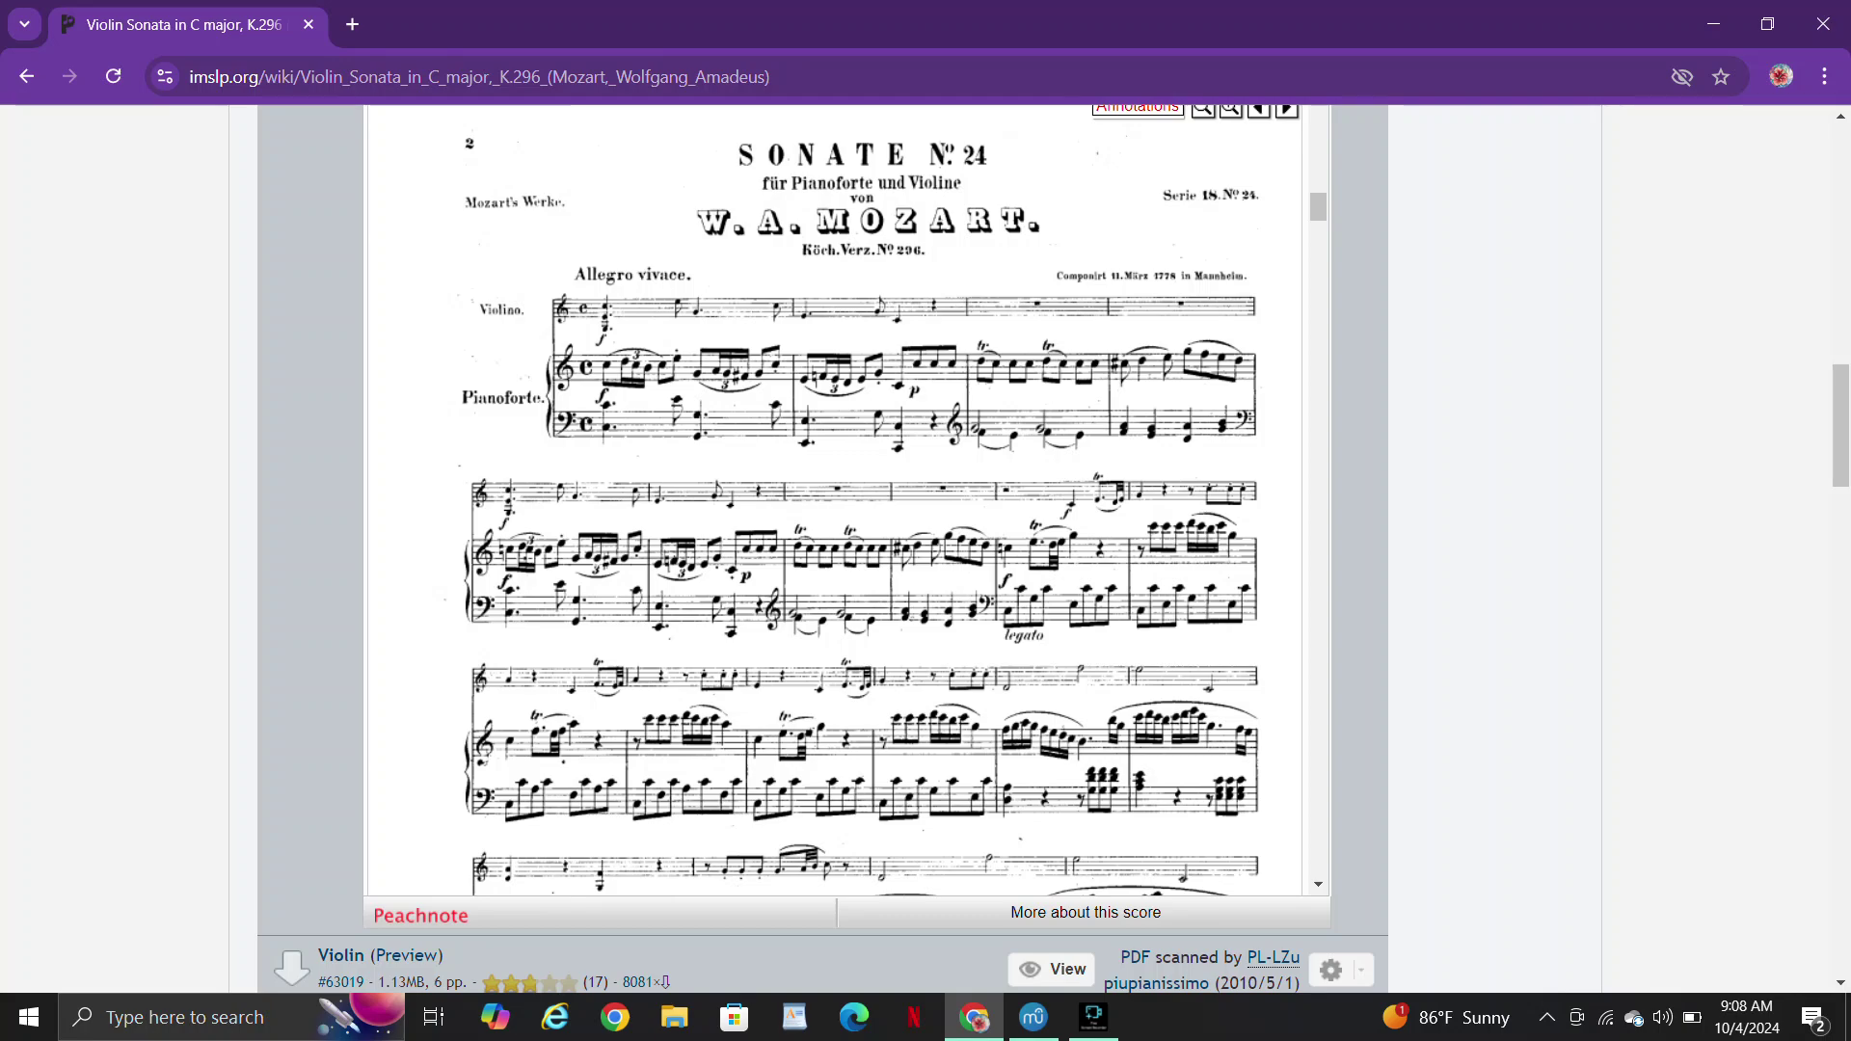
Review the first page of the IMSLP score, then bring the MuseScore score back to the front
{"action": "key", "text": "alt+Tab"}
{"action": "key", "text": "alt+Tab"}
{"action": "key", "text": "Tab"}
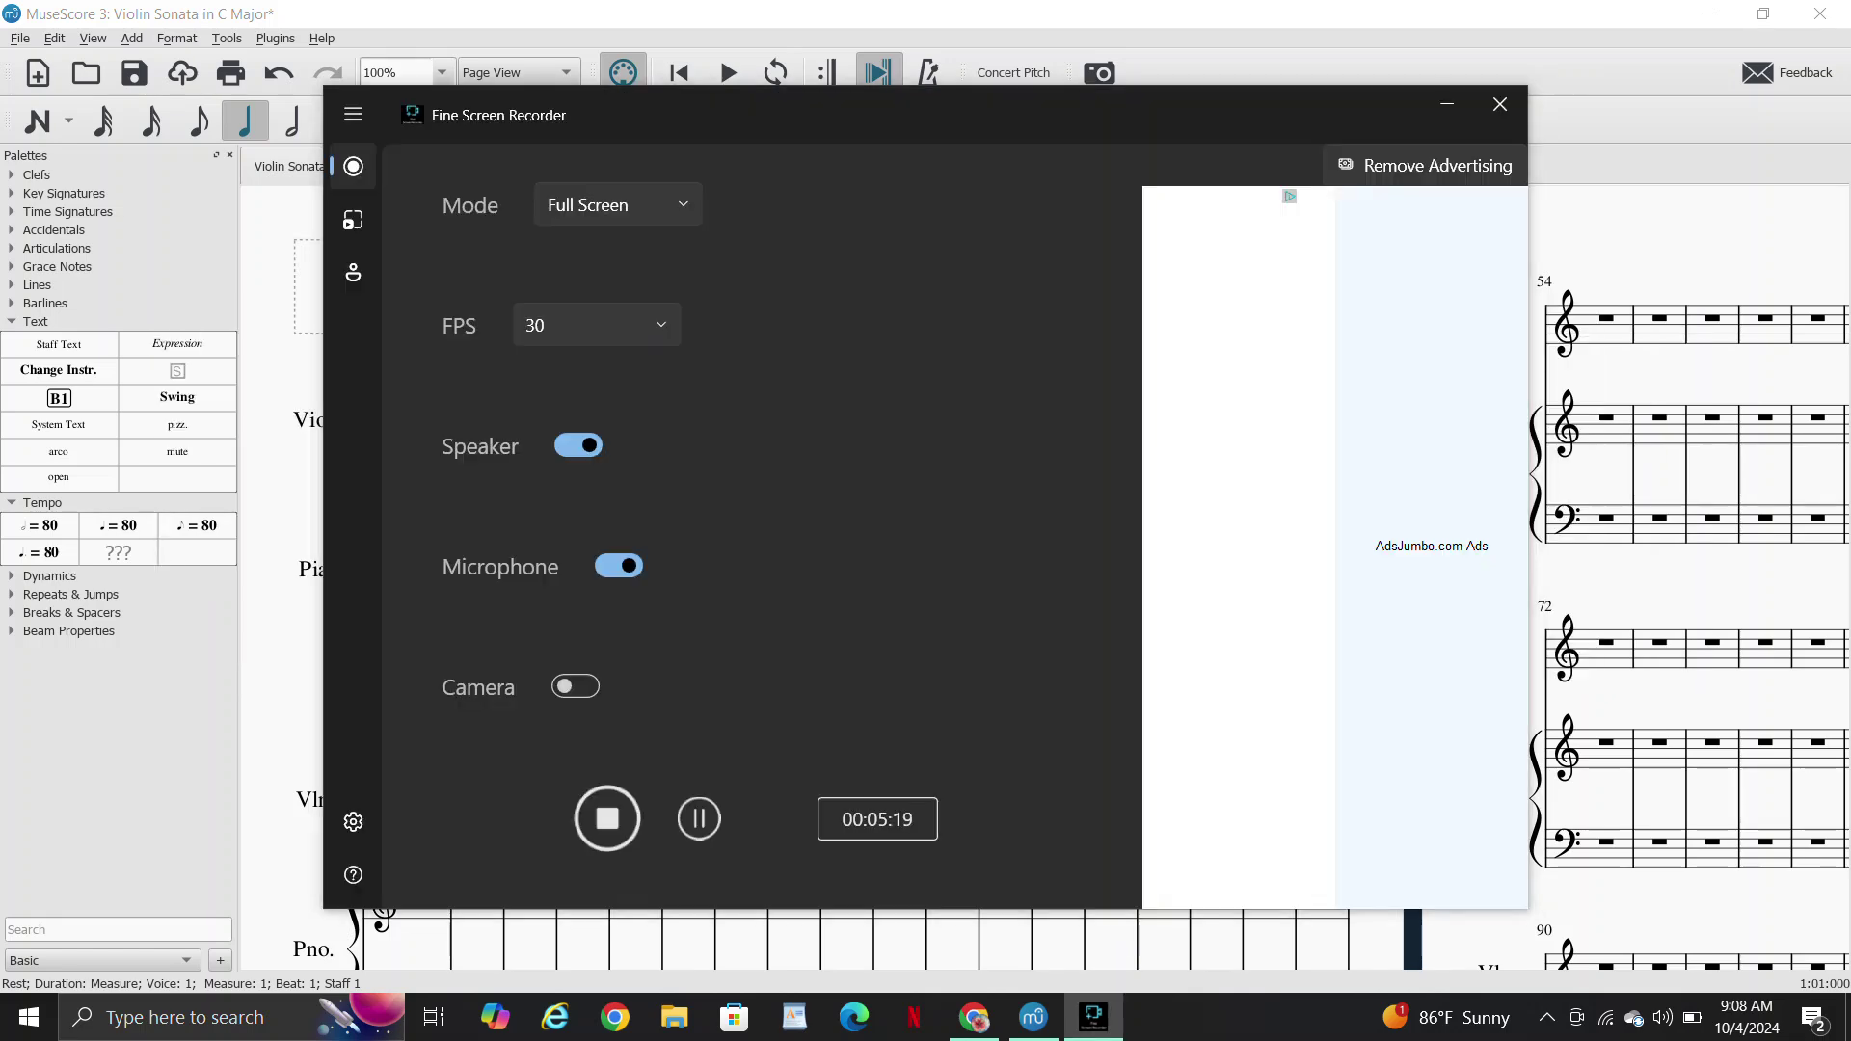
{"action": "left_click", "coordinate": [720, 55]}
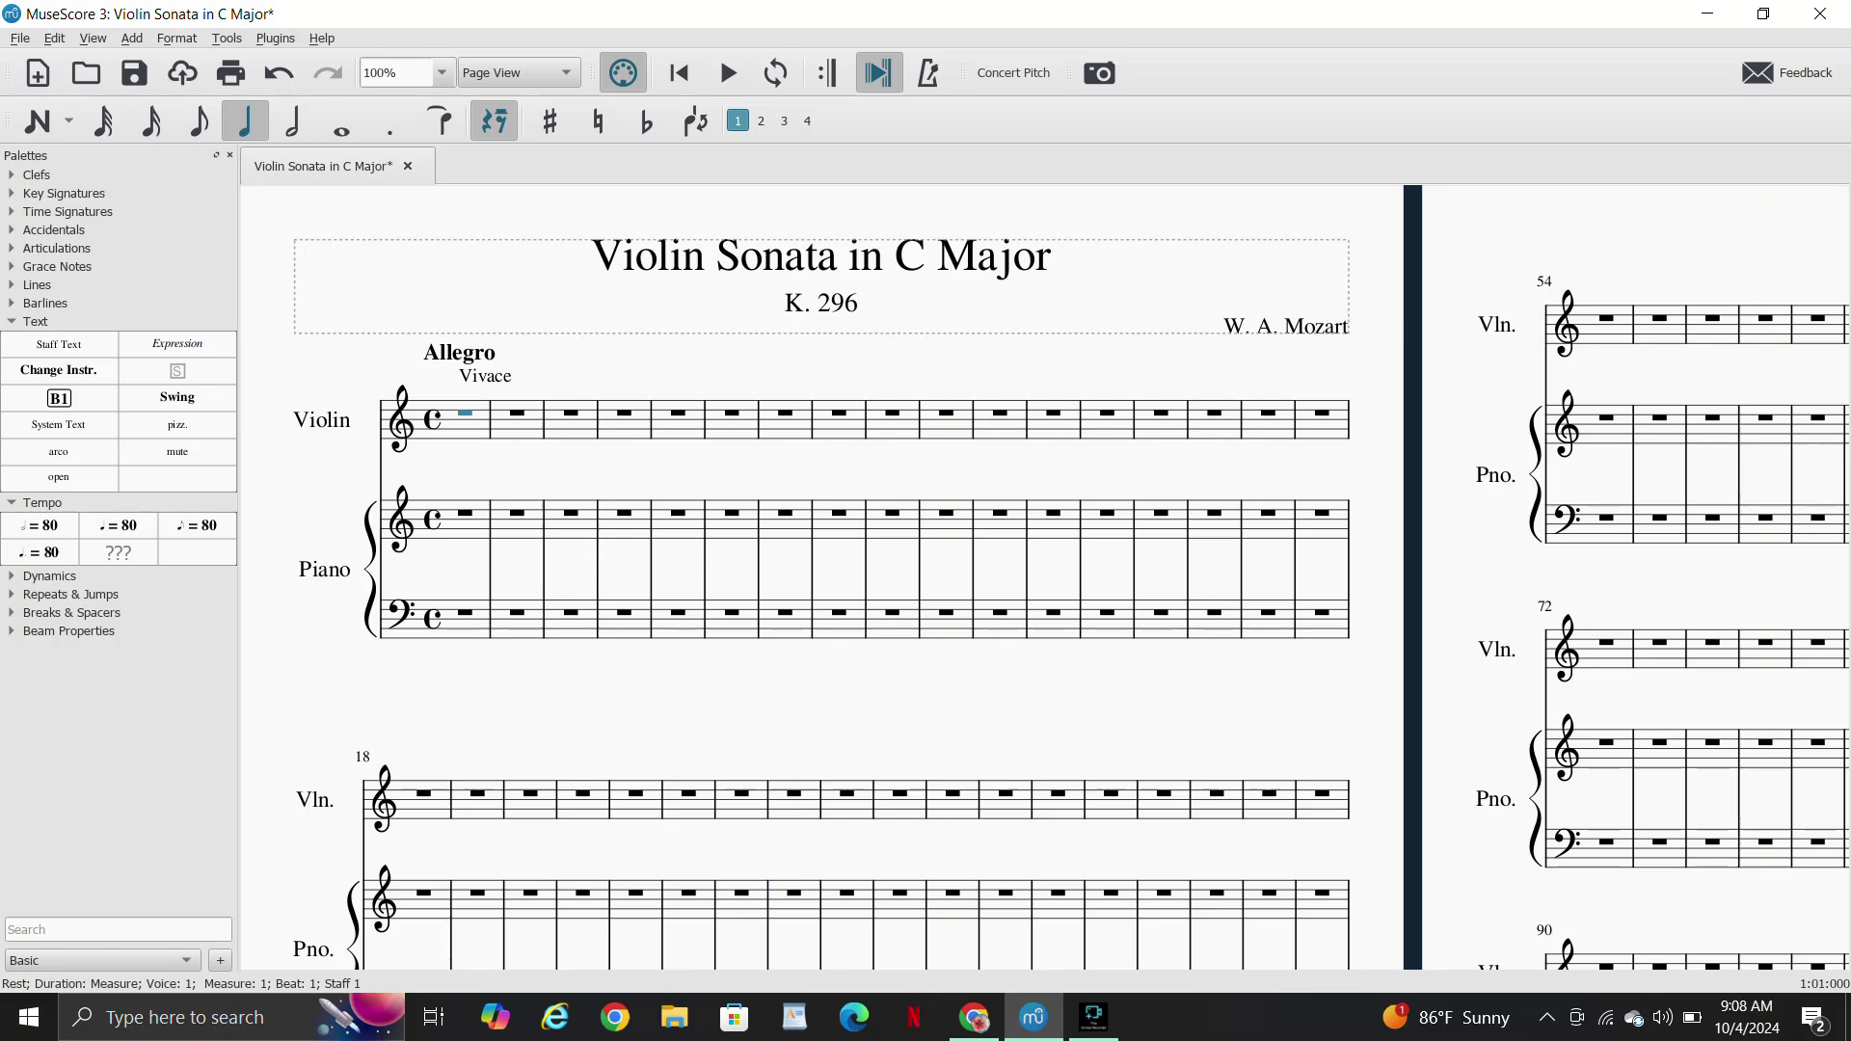
Save the score as Violin_Sonata_in_C_Major in F:\MuseScore3\Scores on My Passport
{"action": "key", "text": "ctrl+s"}
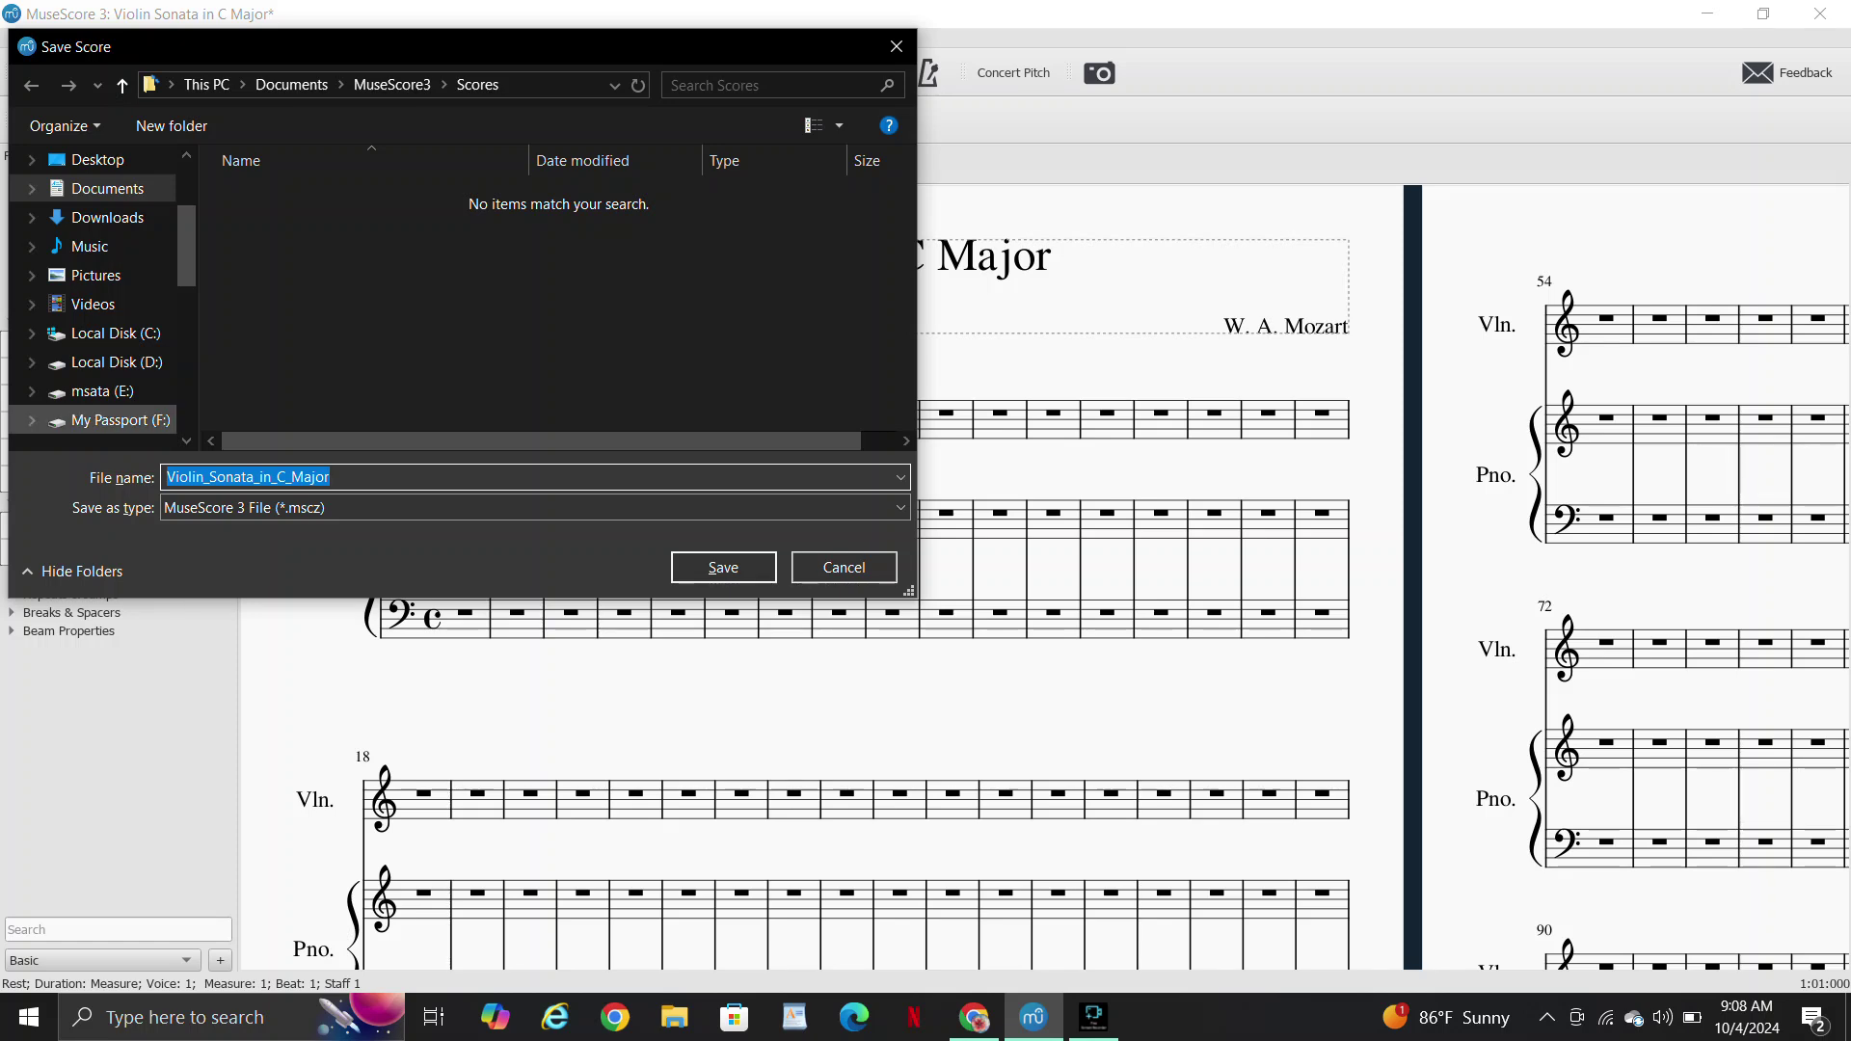
{"action": "left_click", "coordinate": [120, 420]}
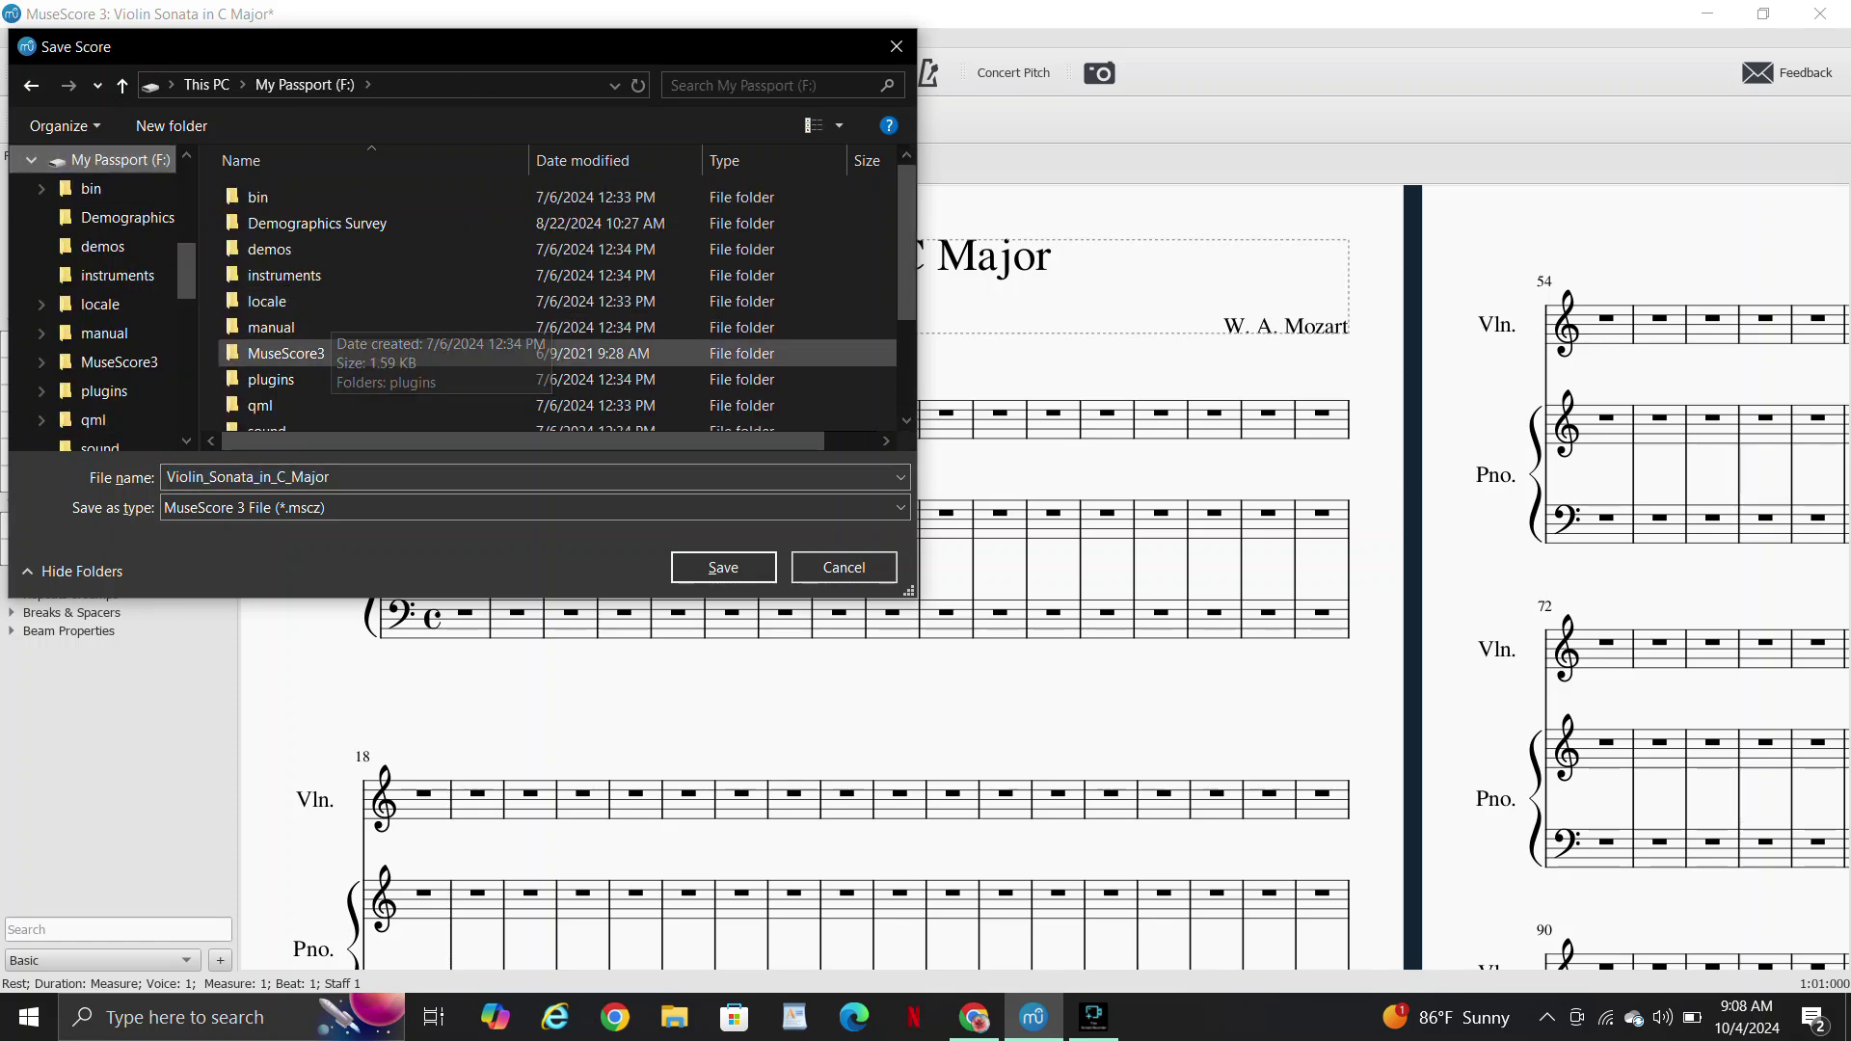
{"action": "left_click", "coordinate": [289, 353]}
{"action": "double_click", "coordinate": [289, 353]}
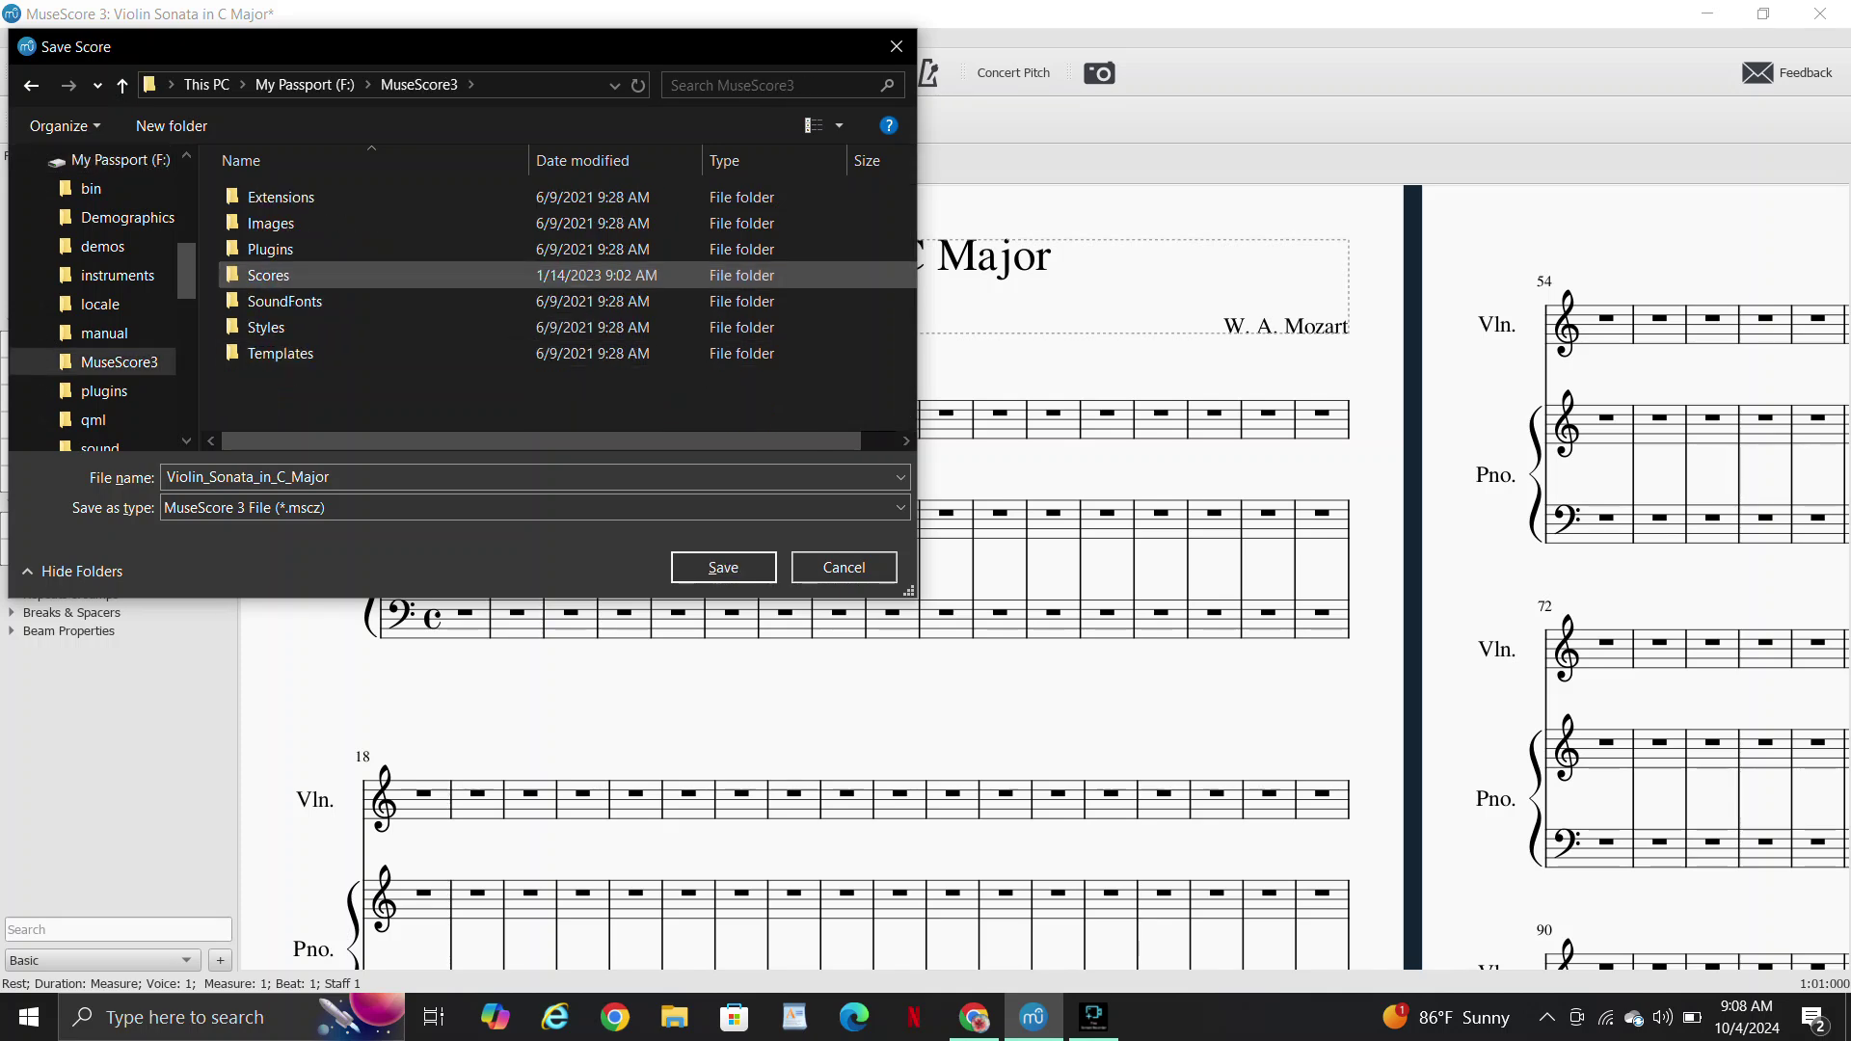
{"action": "double_click", "coordinate": [268, 274]}
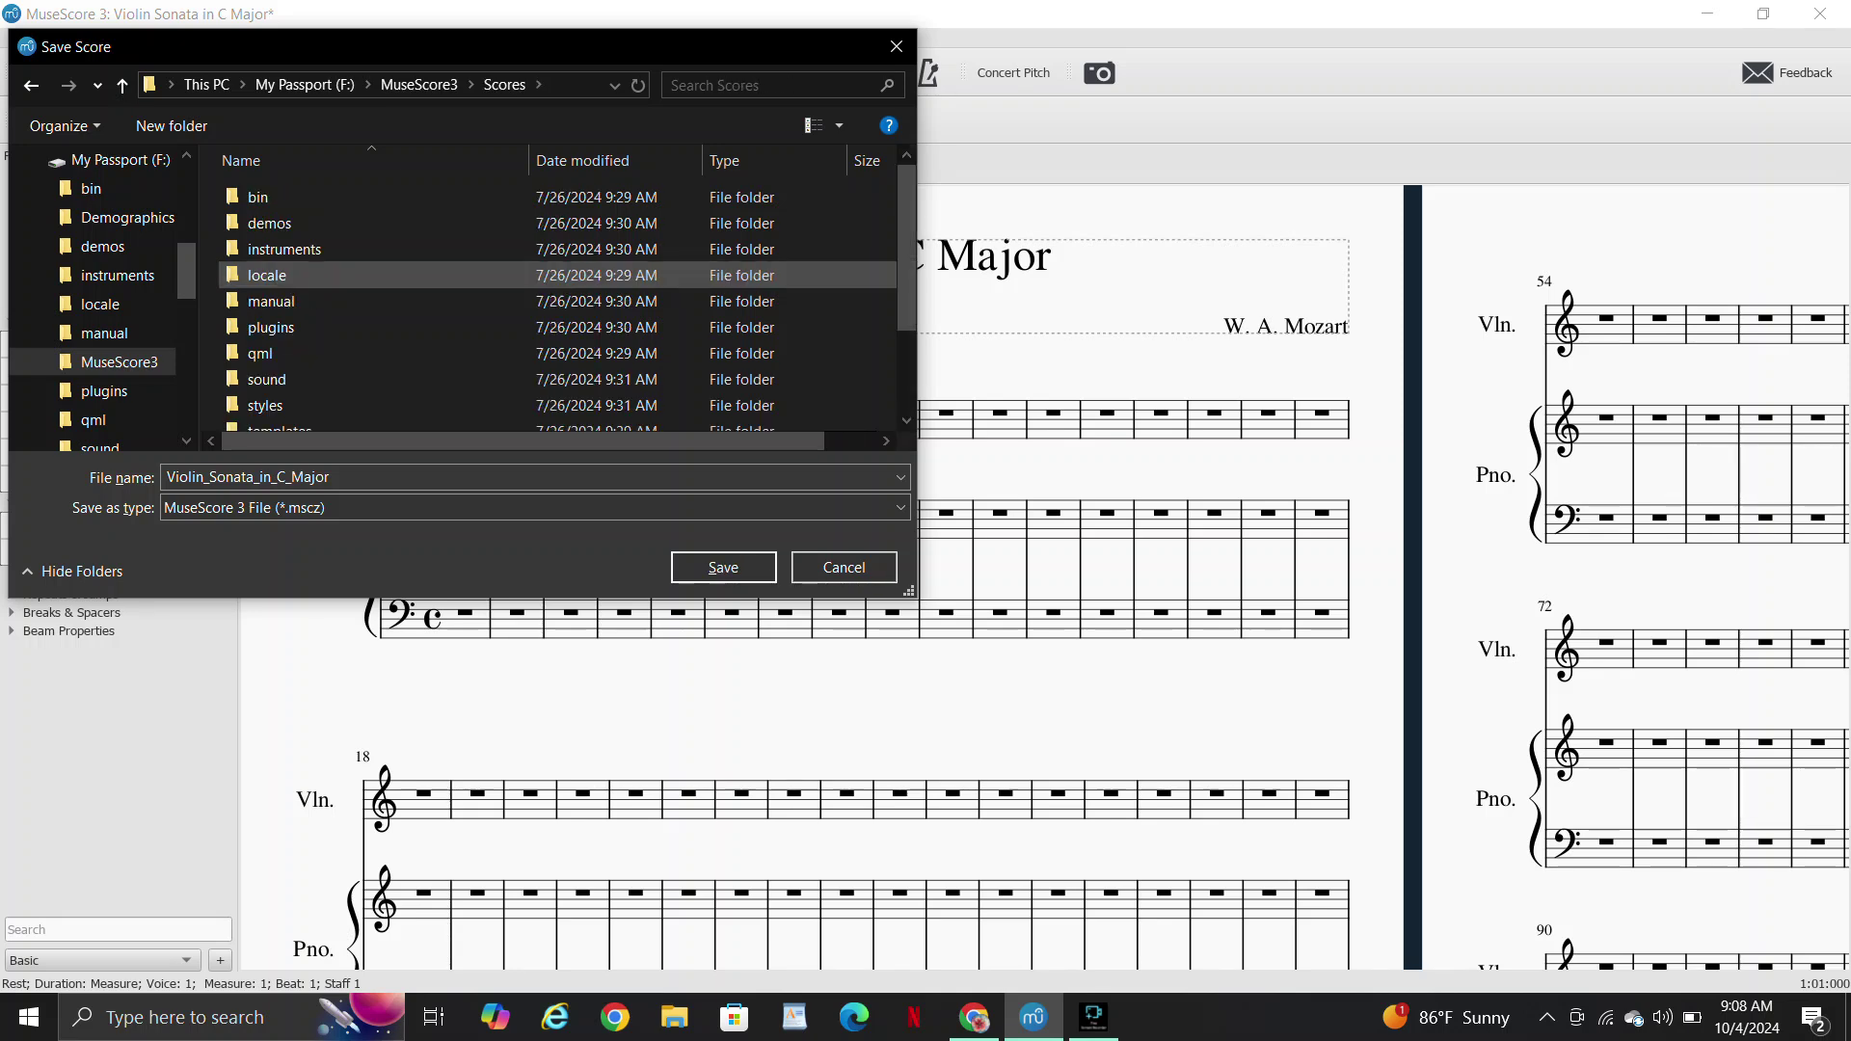
{"action": "scroll", "coordinate": [559, 304], "scroll_direction": "down", "scroll_amount": 2}
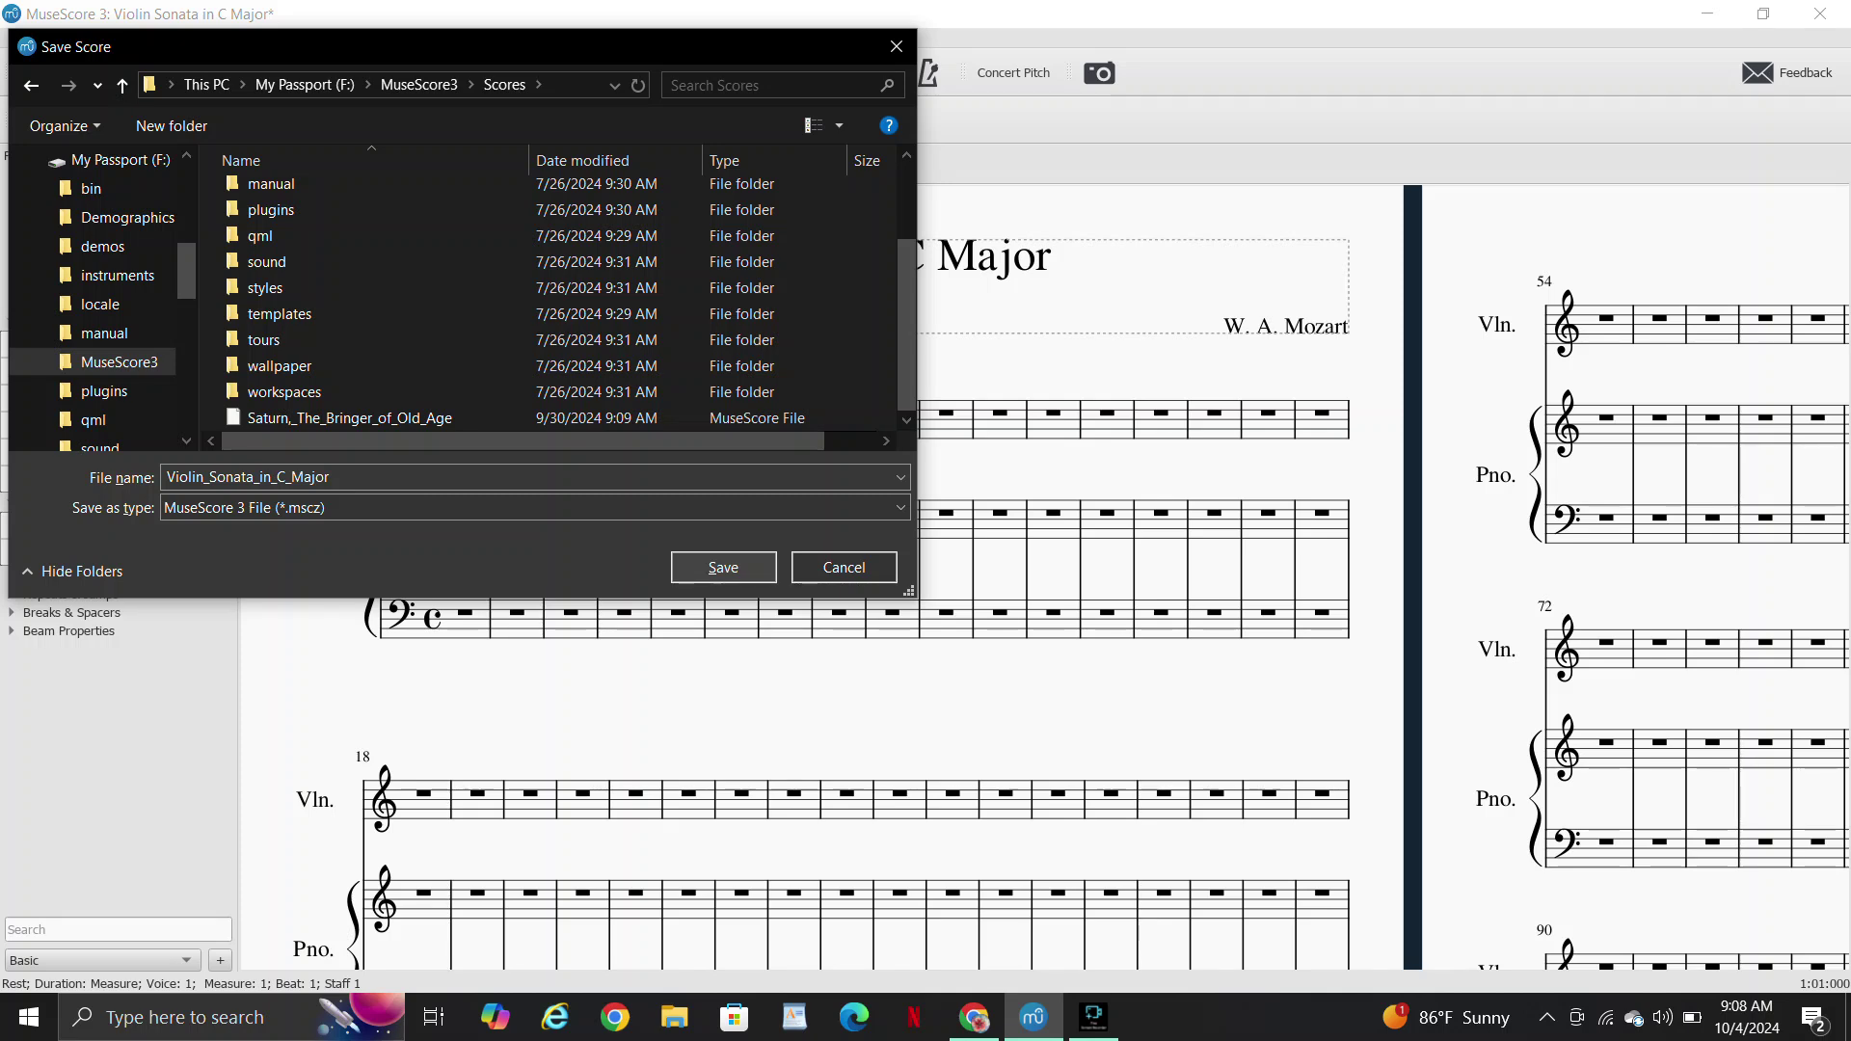
{"action": "key", "text": "Return"}
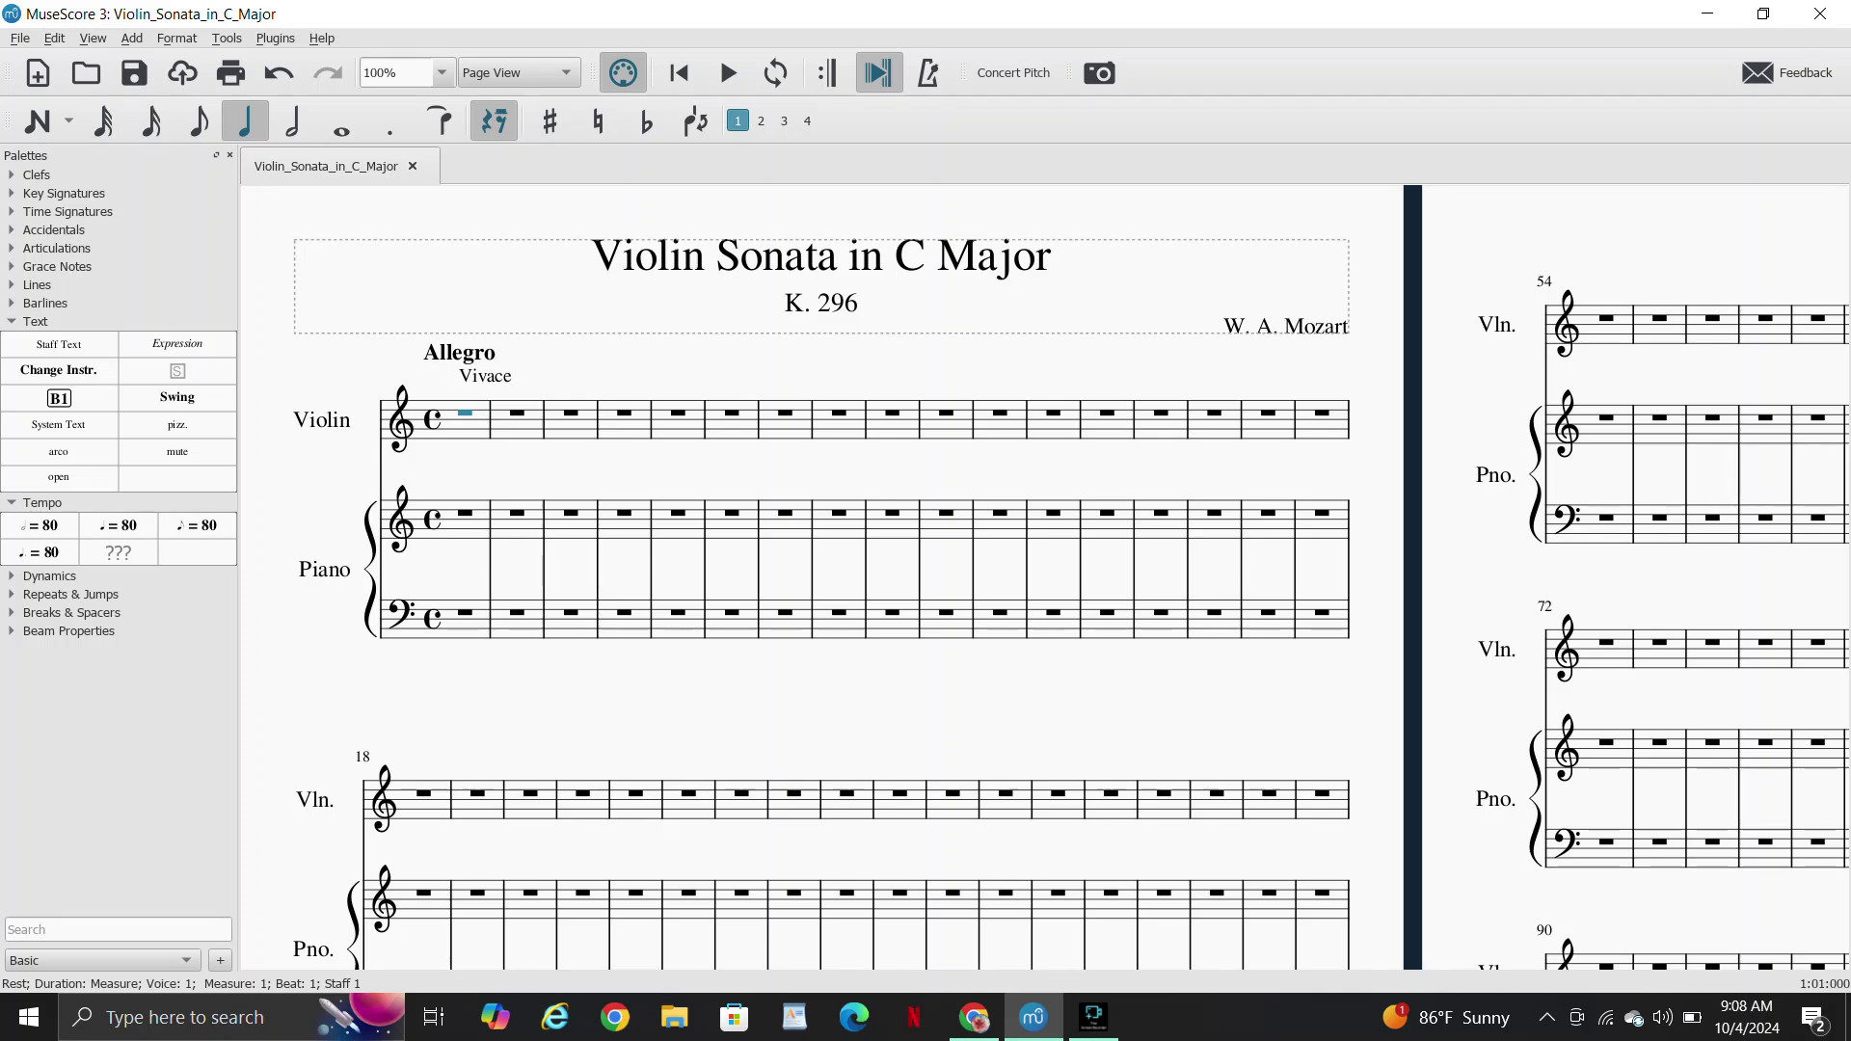
Bring the Fine Screen Recorder window forward from the taskbar
{"action": "left_click", "coordinate": [1093, 1016]}
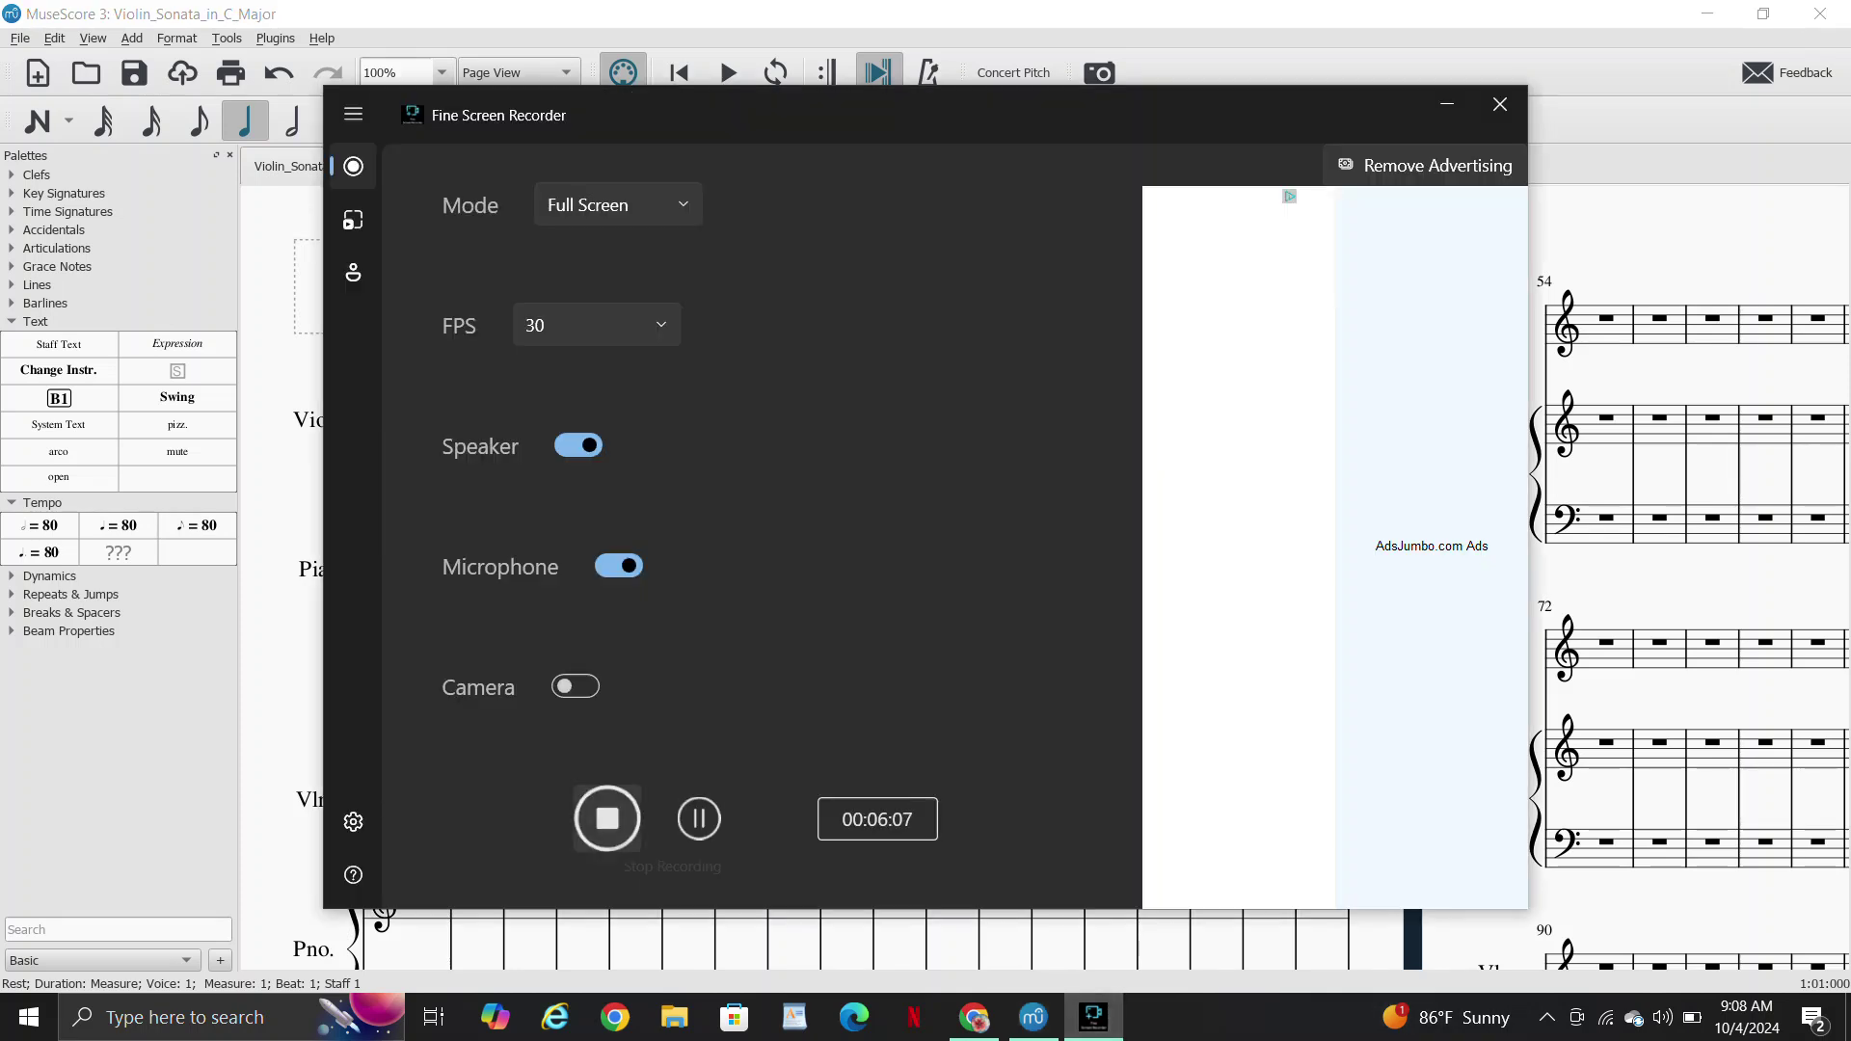